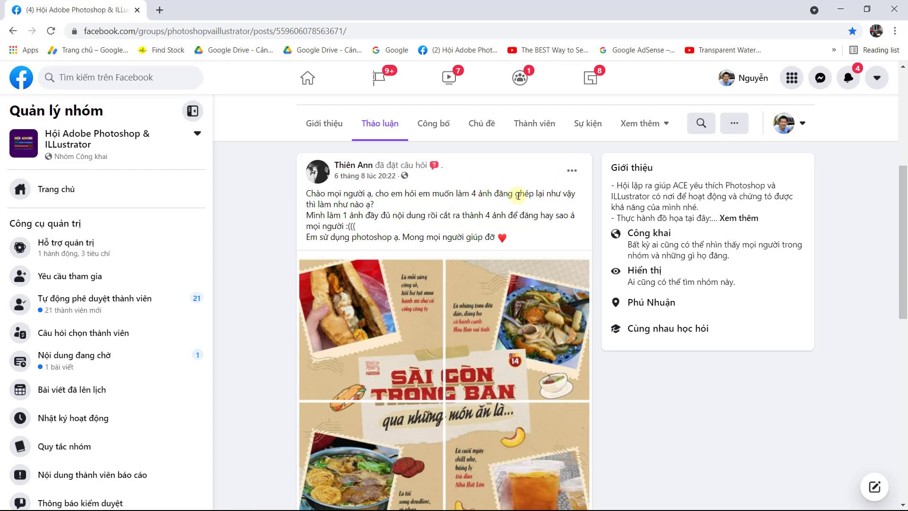
Step: Preview image 1 from the D:\Youtube\PSD\slide folder in File Explorer
scroll(481, 269, "down", 10)
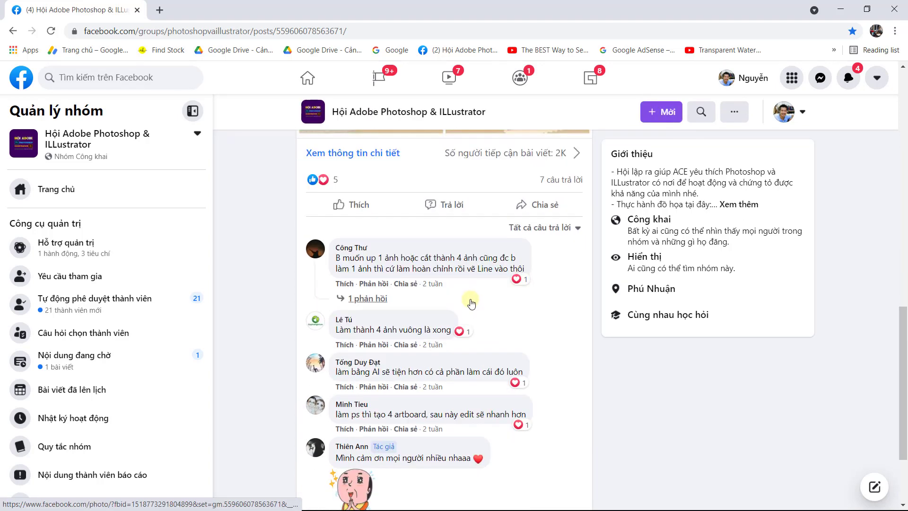
scroll(520, 340, "up", 1)
scroll(525, 348, "up", 4)
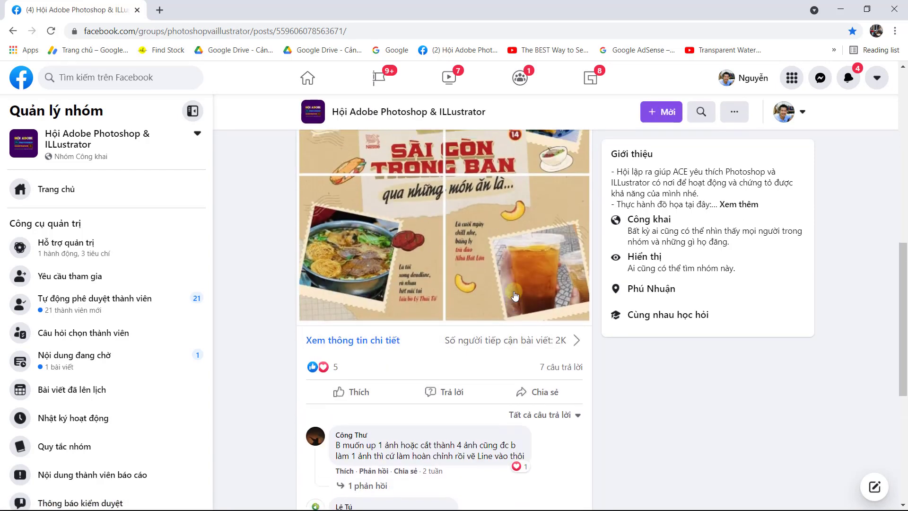
scroll(513, 300, "up", 1)
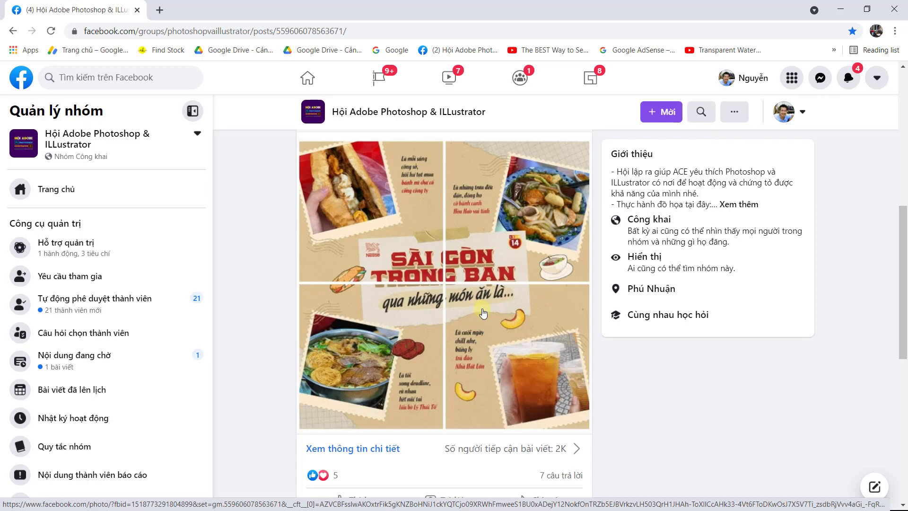
key("alt+Tab")
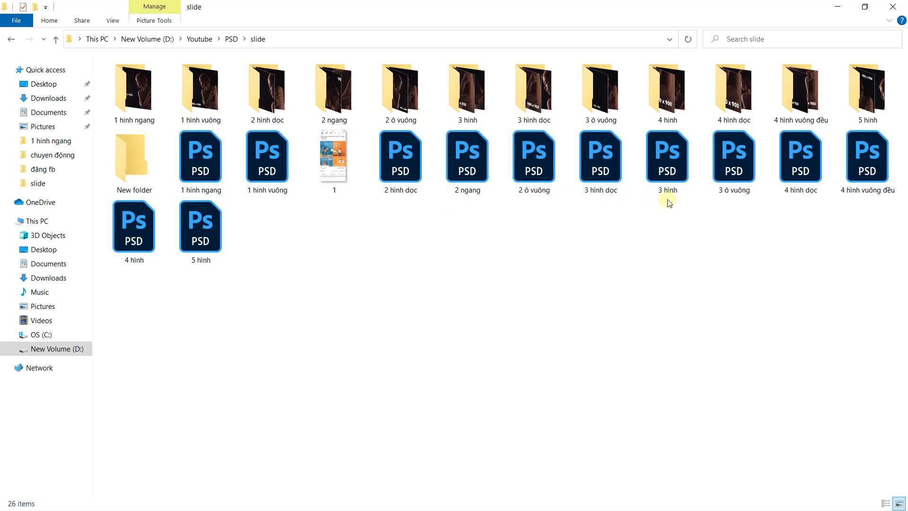
double_click(355, 184)
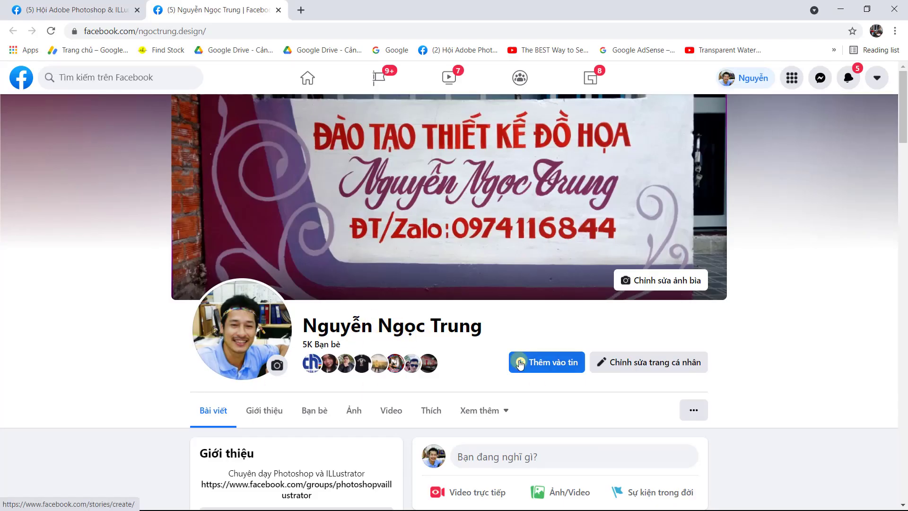
Step: View the right 448 x 900 tile of the profile post full size, then close it
scroll(520, 355, "down", 4)
scroll(520, 338, "down", 4)
scroll(553, 333, "down", 4)
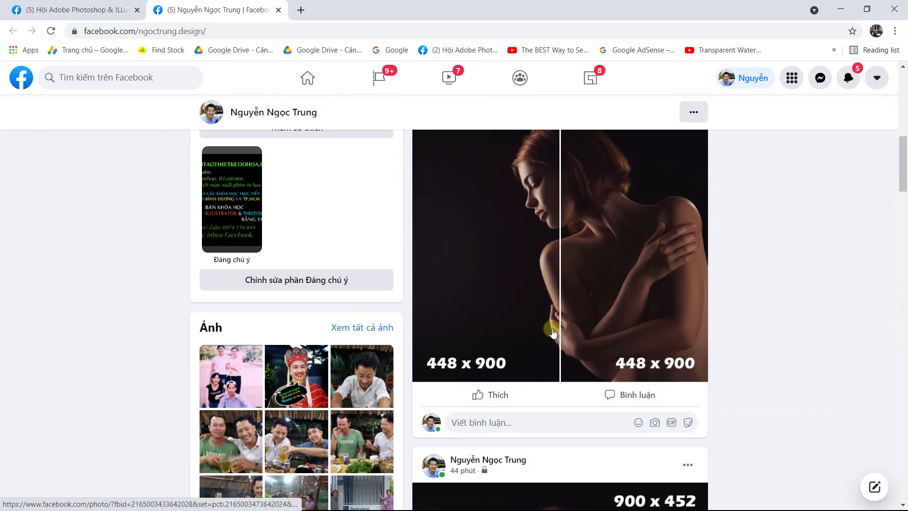
scroll(548, 326, "up", 1)
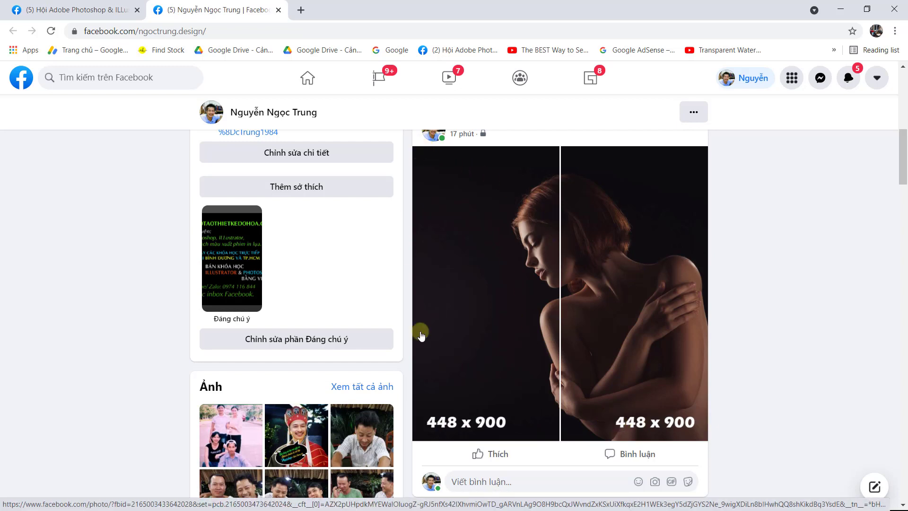
left_click(600, 302)
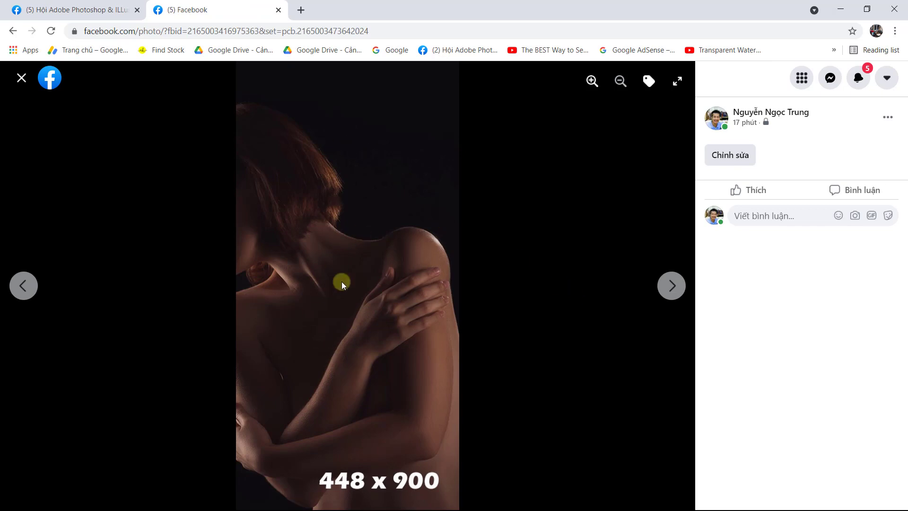
key("Escape")
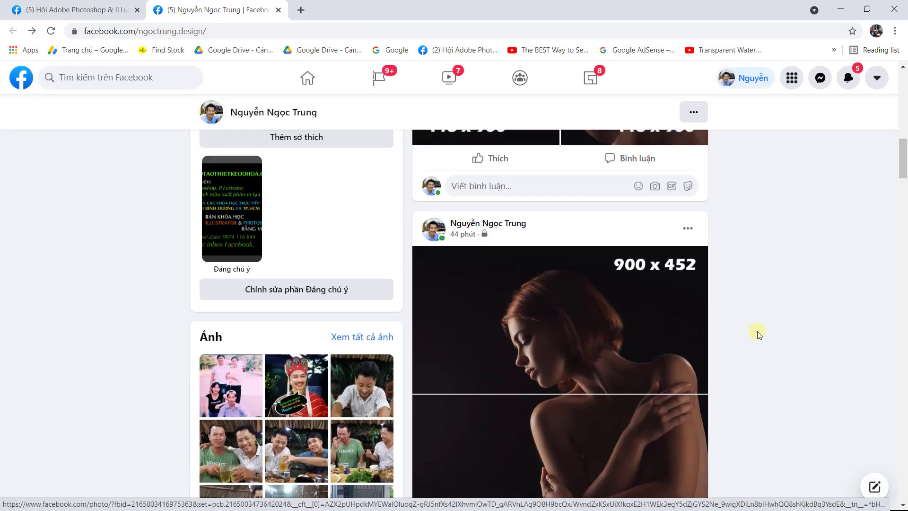
Step: View two 900 x 900 tiles full size, ending on the 589 x 900 post
scroll(558, 424, "down", 4)
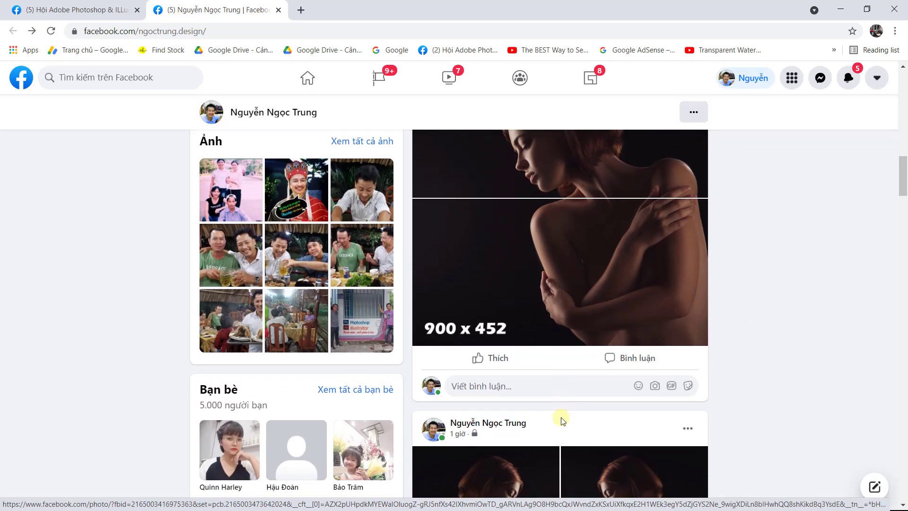
scroll(561, 421, "down", 4)
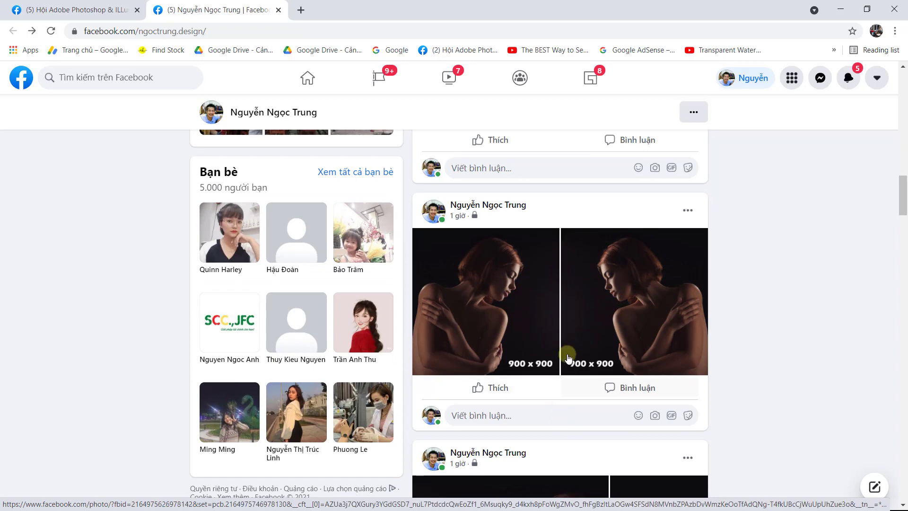
left_click(616, 296)
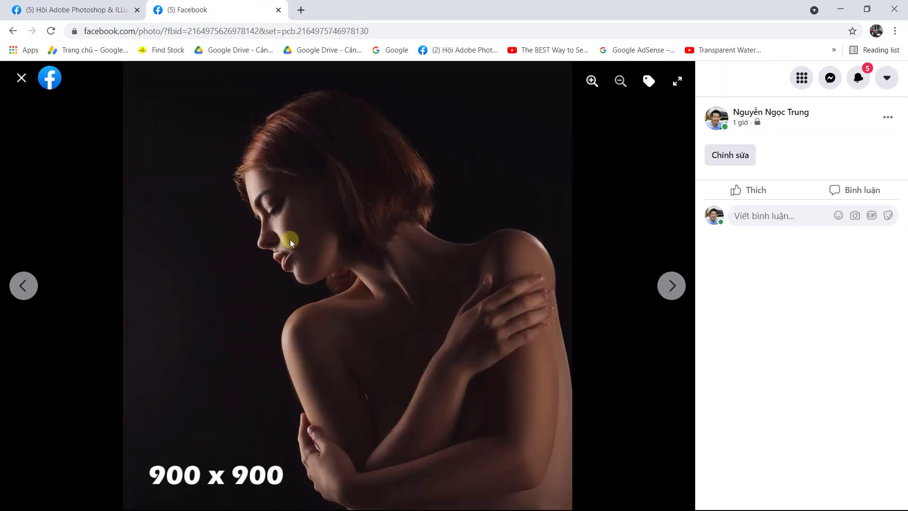
left_click(18, 77)
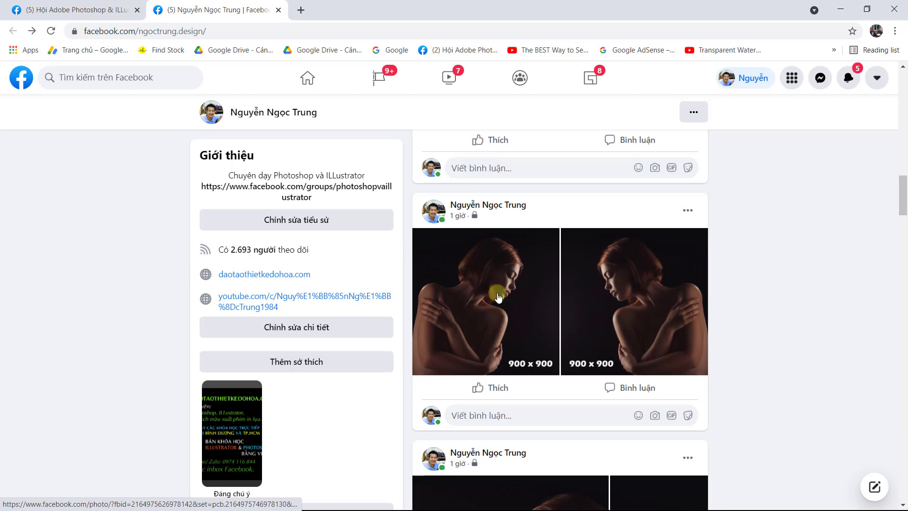
scroll(551, 356, "down", 3)
scroll(551, 356, "down", 3)
scroll(532, 340, "down", 1)
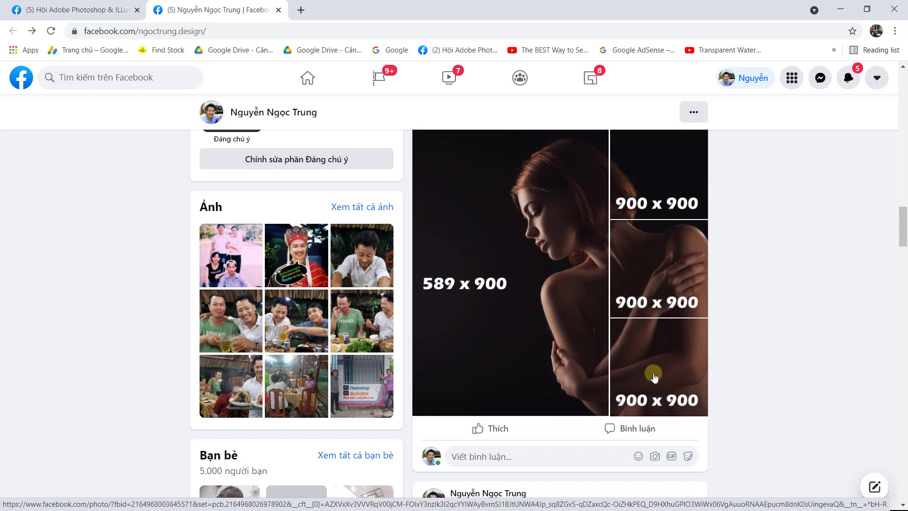
left_click(686, 249)
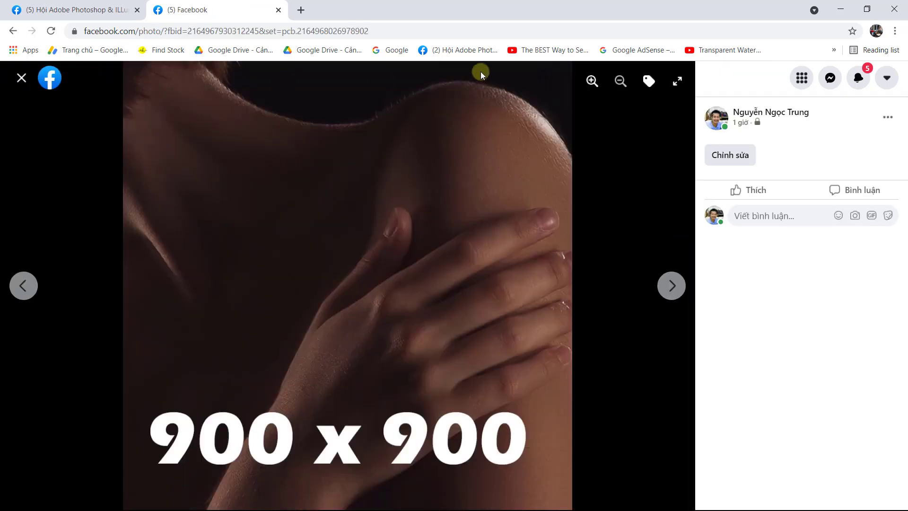
key("Escape")
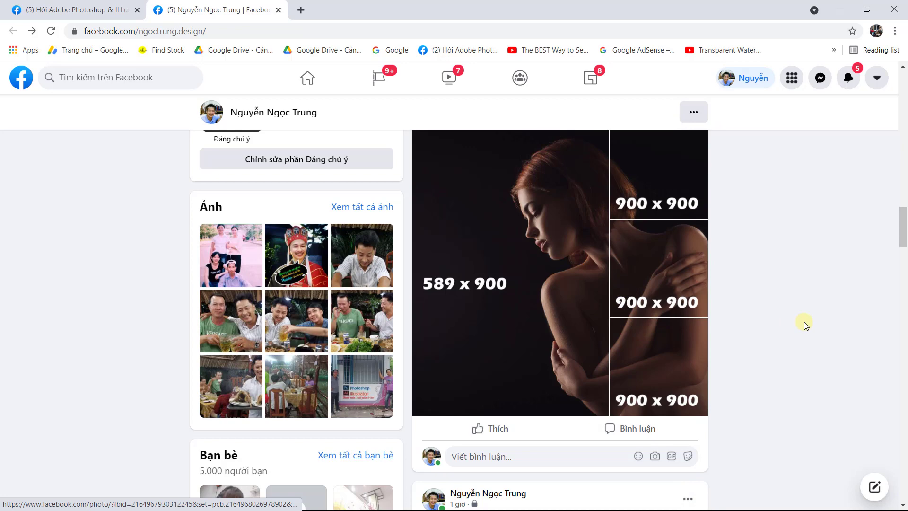
Step: View the 448 x 900 tile and the next 900 x 900 tile in the photo viewer
scroll(728, 351, "down", 5)
scroll(728, 351, "down", 6)
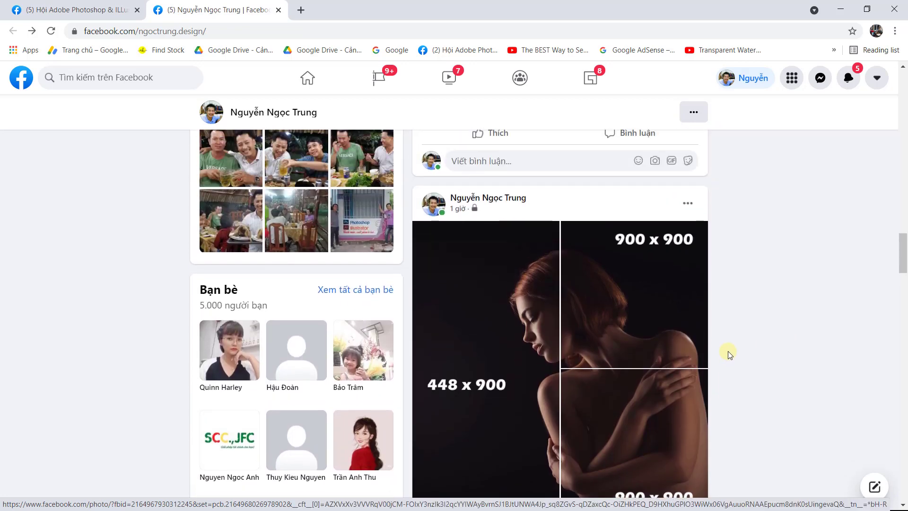
left_click(500, 278)
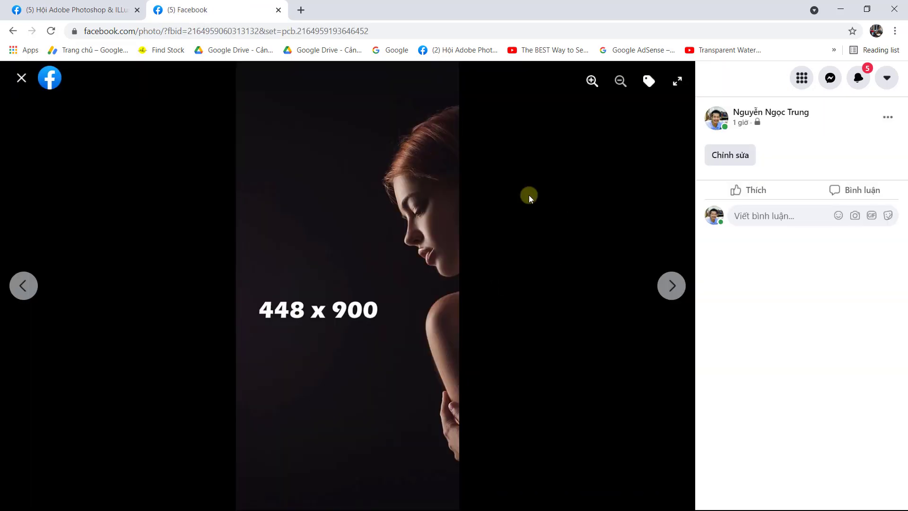
left_click(21, 78)
left_click(597, 251)
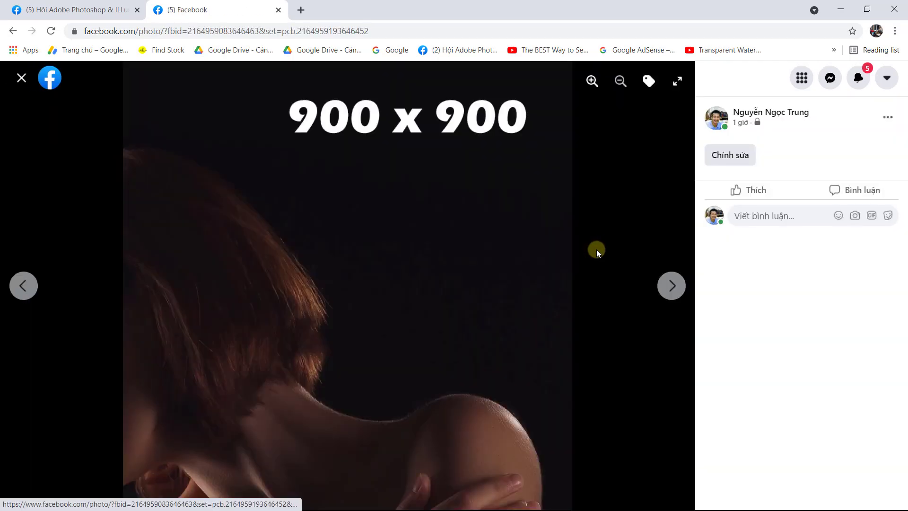
left_click(21, 76)
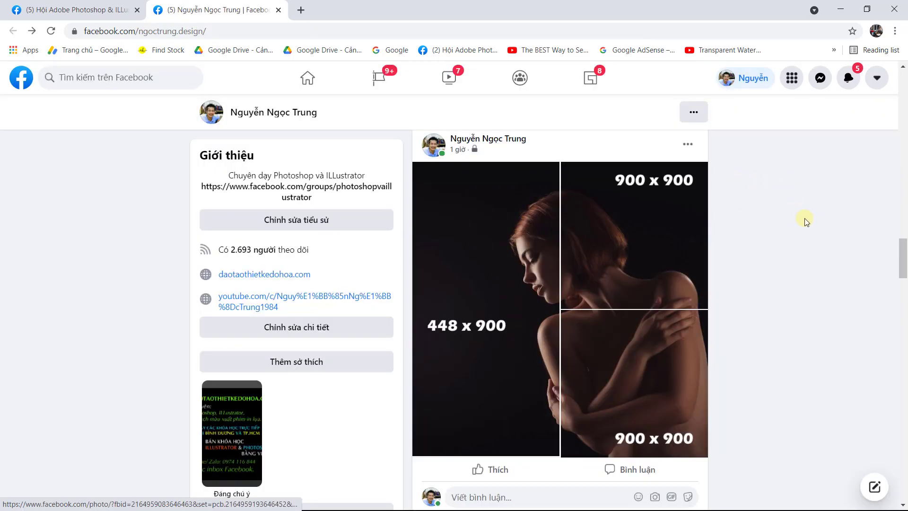
Step: Look over the remaining tiled photo posts, then switch to the group's post tab
scroll(806, 221, "down", 1)
scroll(807, 222, "down", 2)
scroll(805, 225, "down", 3)
scroll(804, 228, "down", 1)
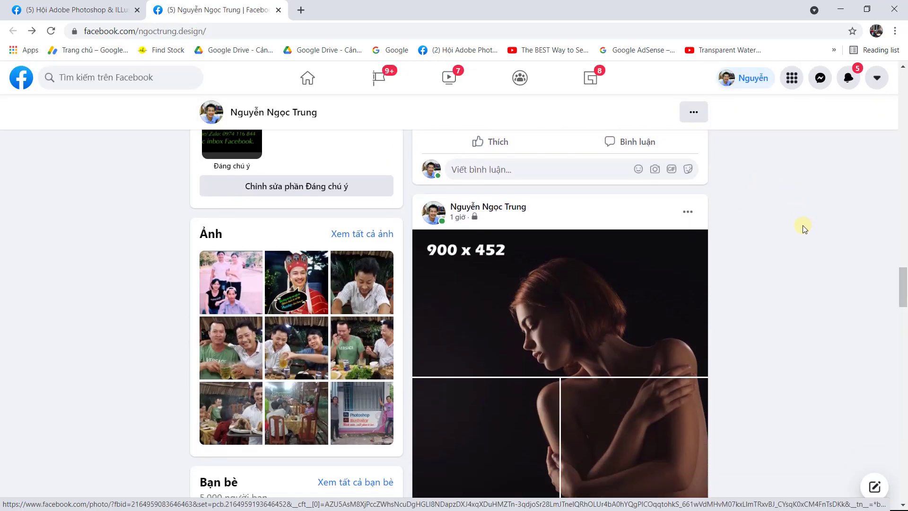
scroll(802, 226, "down", 2)
scroll(789, 269, "up", 10)
scroll(551, 290, "down", 5)
scroll(587, 274, "down", 2)
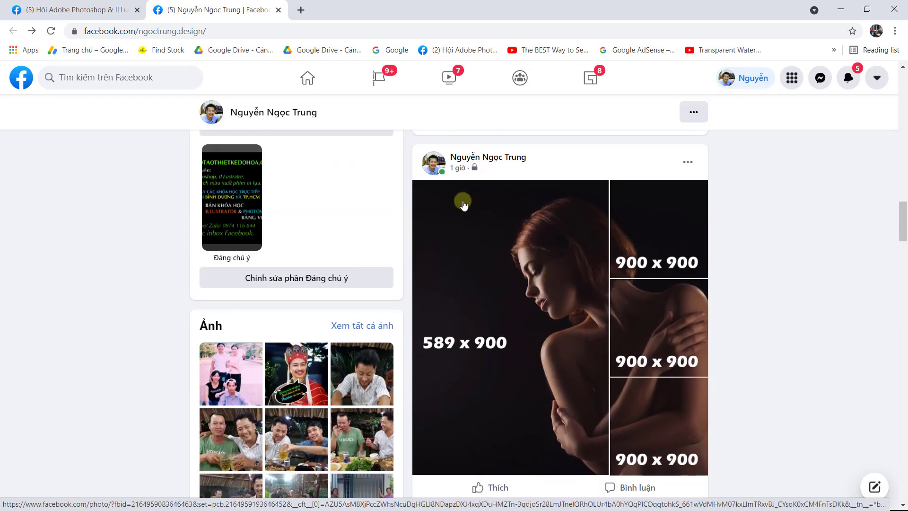
scroll(555, 225, "down", 1)
scroll(557, 246, "down", 5)
scroll(558, 250, "down", 2)
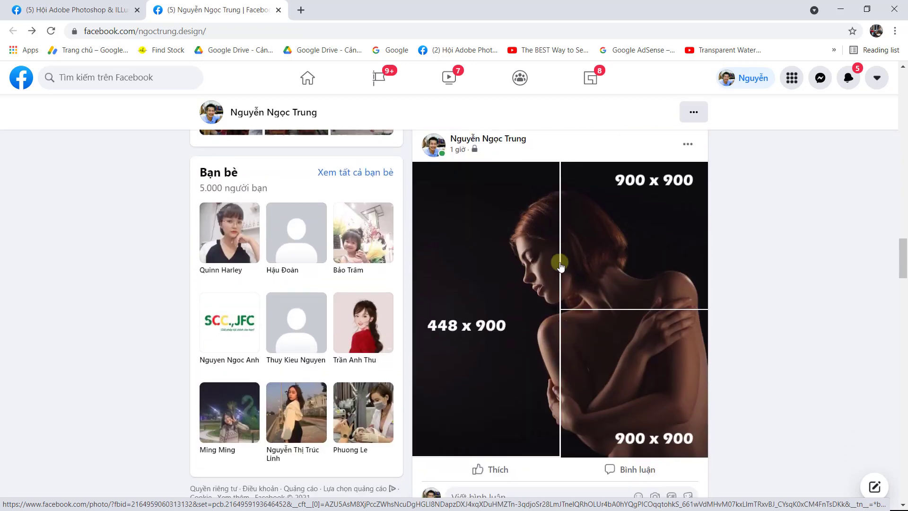
scroll(558, 359, "down", 5)
scroll(557, 351, "down", 5)
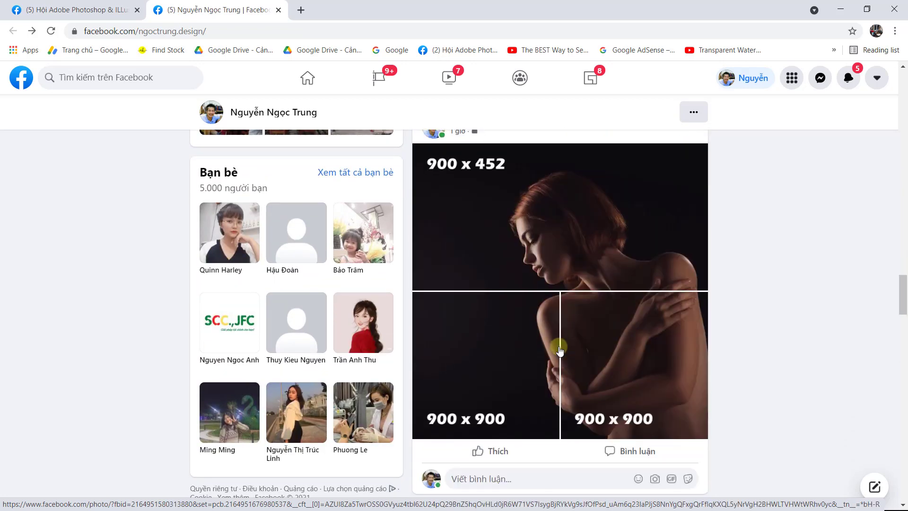
scroll(551, 302, "up", 6)
scroll(548, 298, "up", 2)
scroll(553, 279, "down", 4)
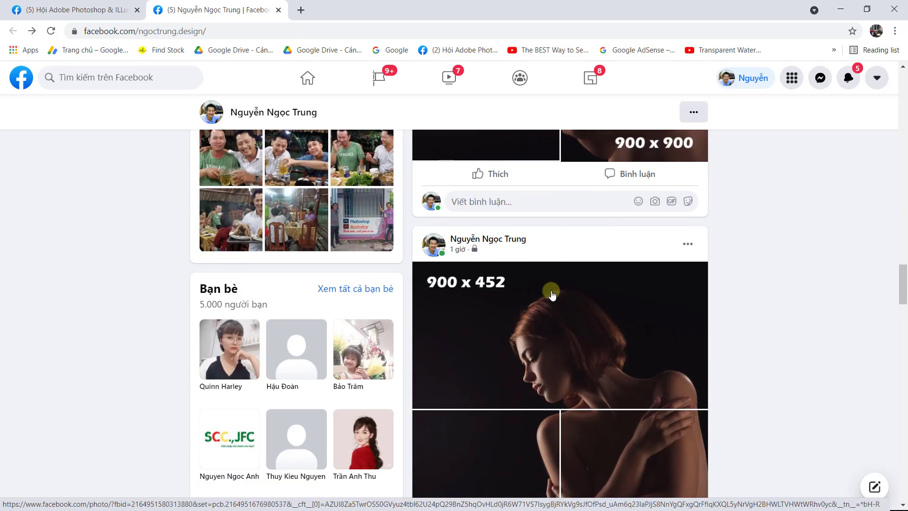
scroll(553, 284, "down", 2)
scroll(552, 290, "down", 3)
scroll(552, 289, "down", 2)
scroll(548, 289, "down", 2)
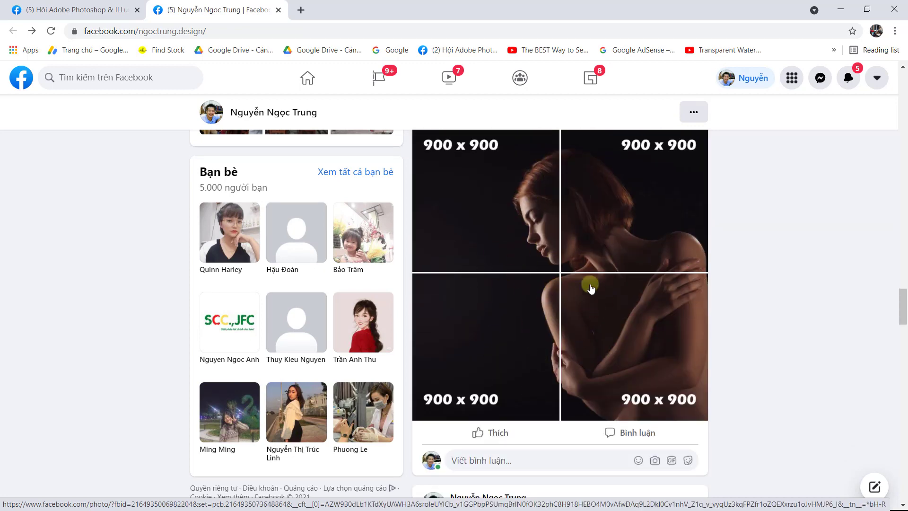
key("ctrl+Tab")
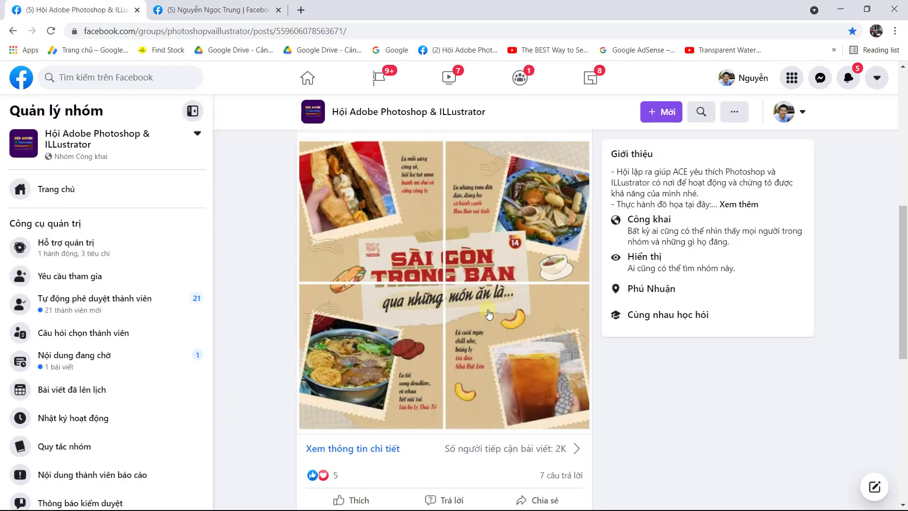
Step: On the profile, view the middle 900 x 900 tile of the 900 x 603 post full size
left_click(218, 9)
scroll(541, 385, "down", 3)
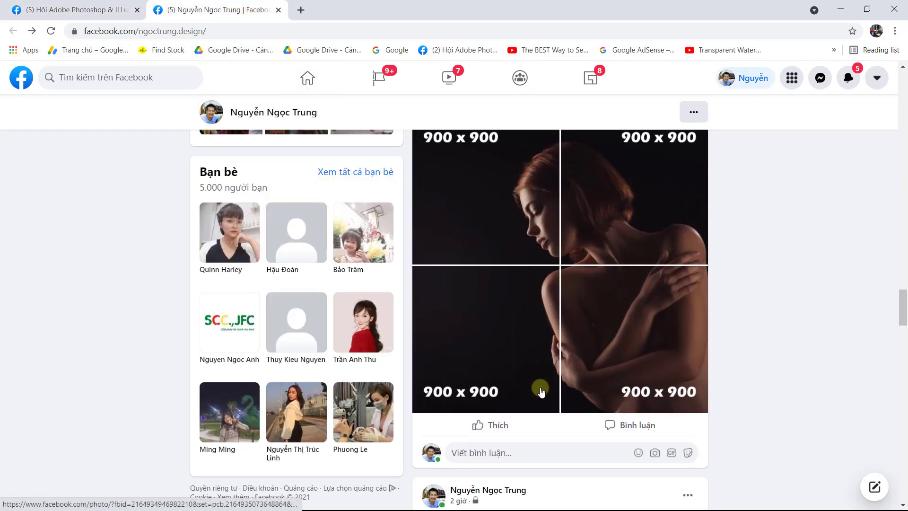
scroll(541, 385, "down", 4)
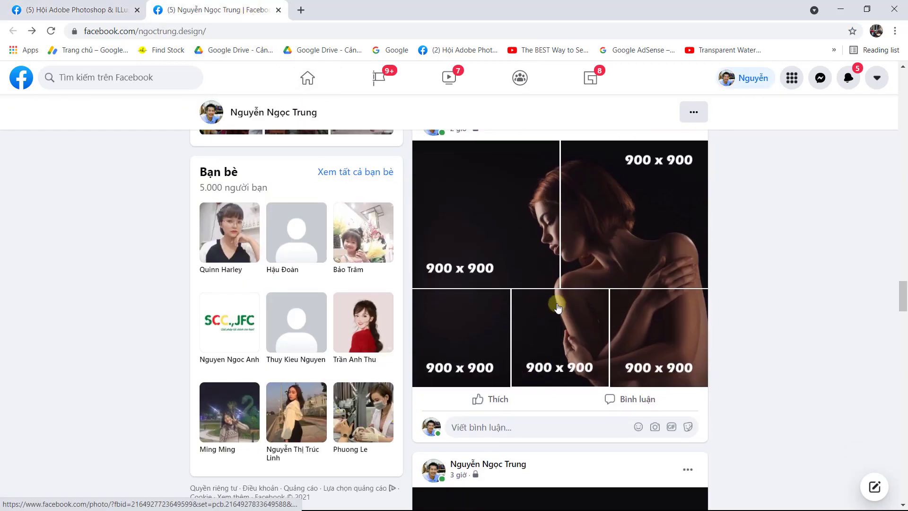
scroll(551, 325, "down", 3)
scroll(551, 324, "down", 4)
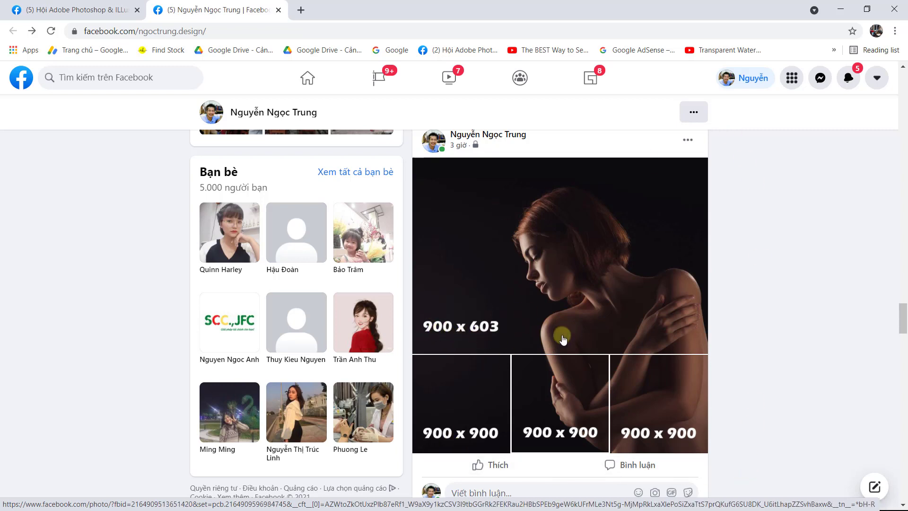
left_click(562, 410)
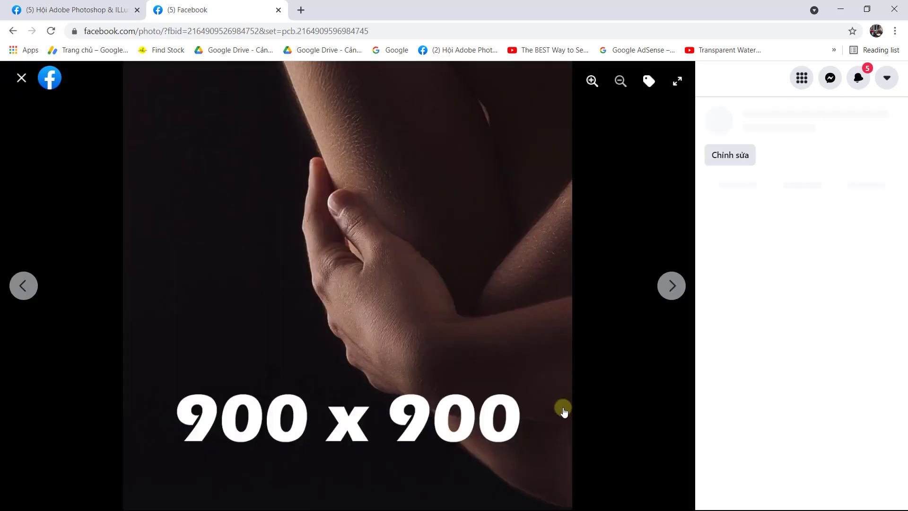
left_click(22, 78)
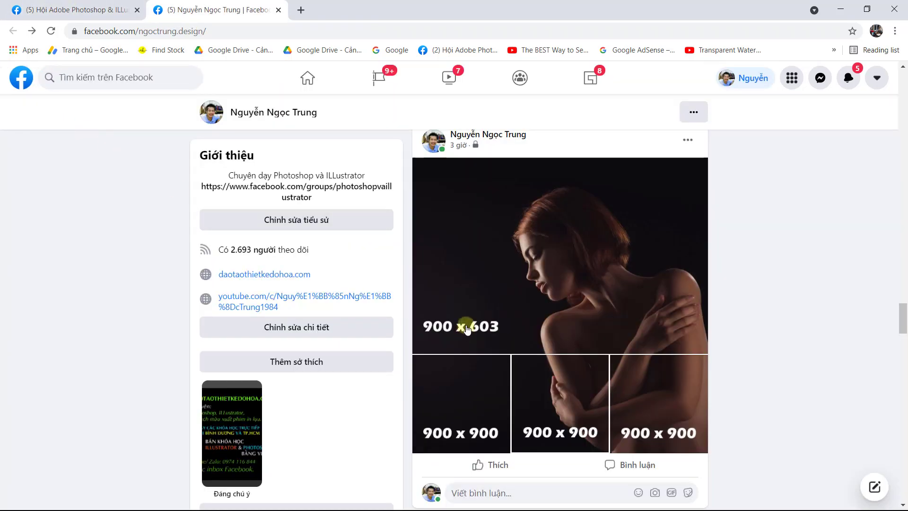
Step: Open 3 hình dọc.psd from the slide folder in Photoshop
scroll(461, 321, "down", 7)
scroll(465, 321, "up", 6)
key("alt+Tab")
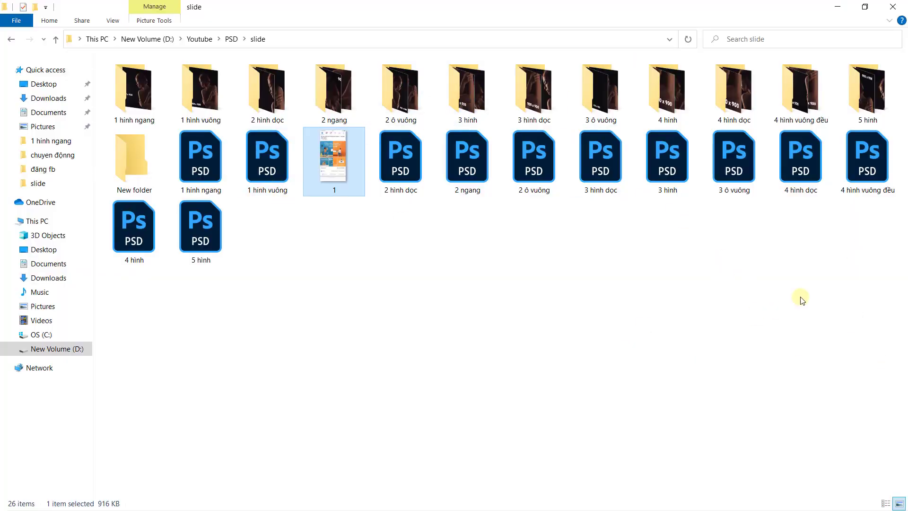
key("Down")
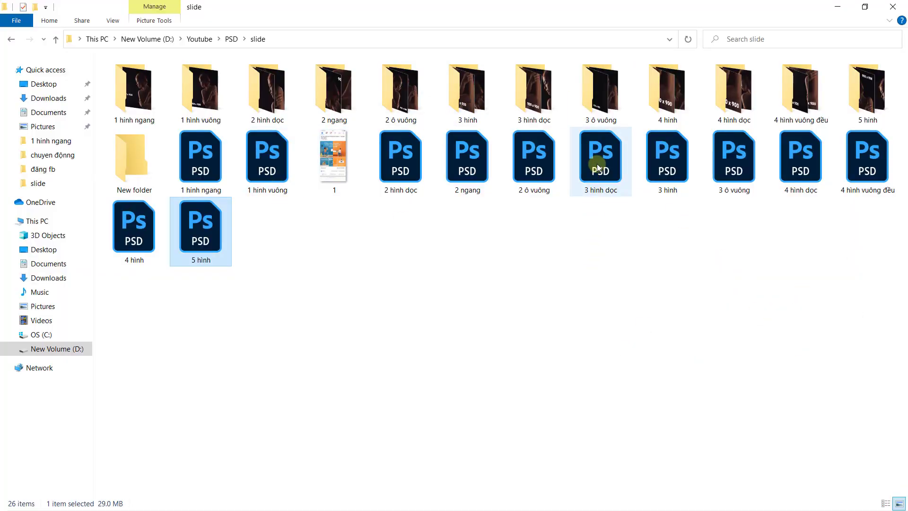
double_click(596, 163)
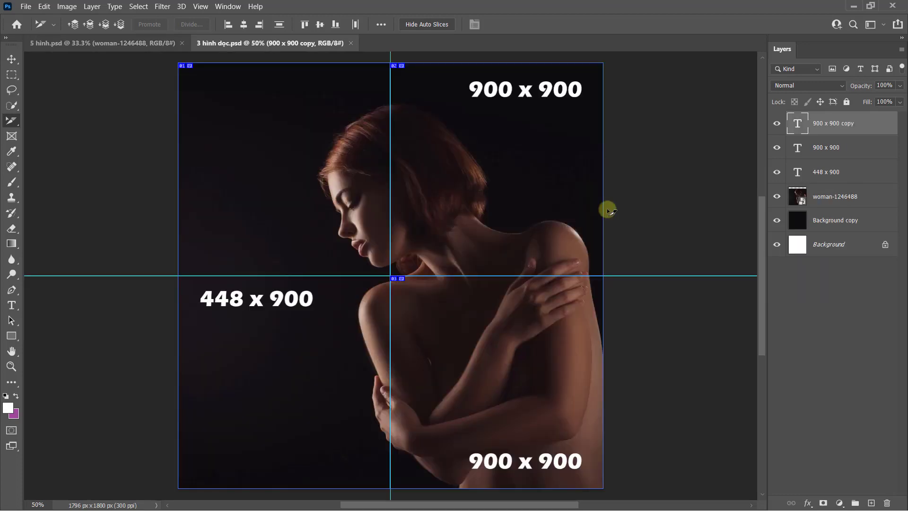
Step: In Save for Web, fit the preview on screen and select slices 01, 02 and 03
key("ctrl+alt+shift+s")
right_click(457, 216)
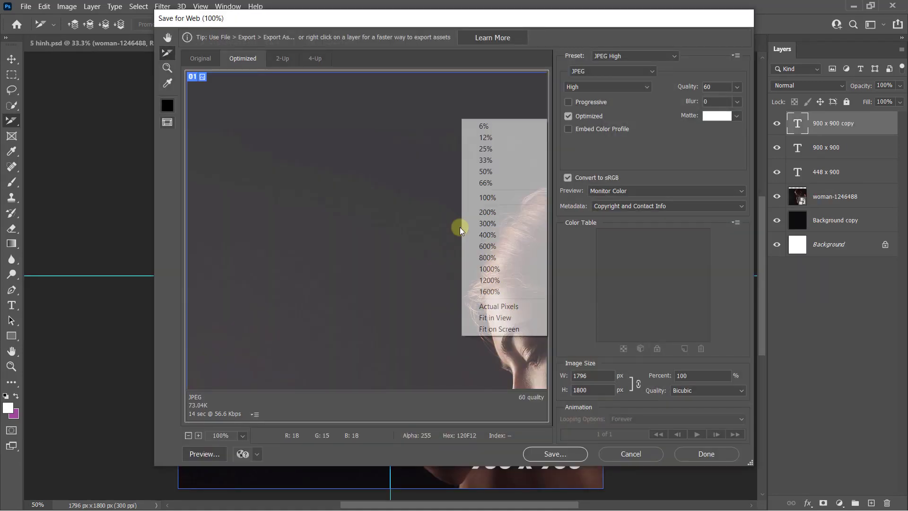
left_click(493, 331)
left_click(309, 211)
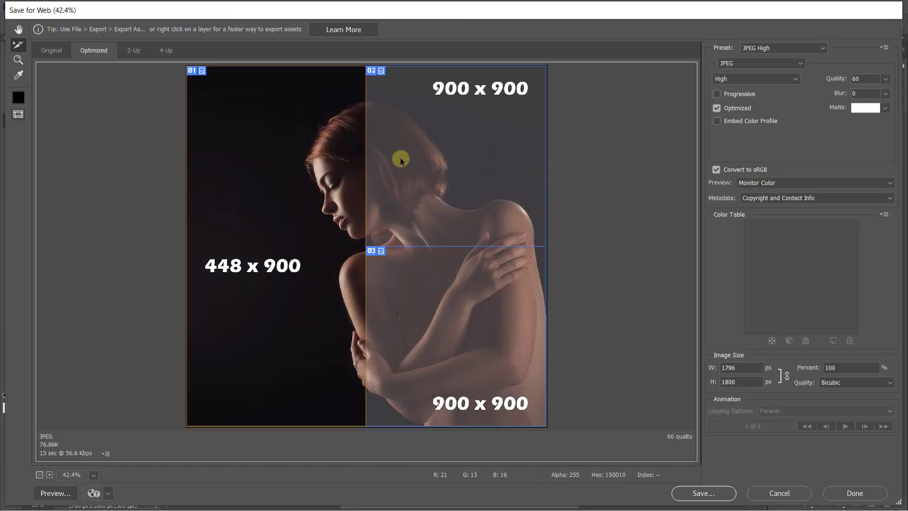
left_click(423, 146)
left_click(416, 284)
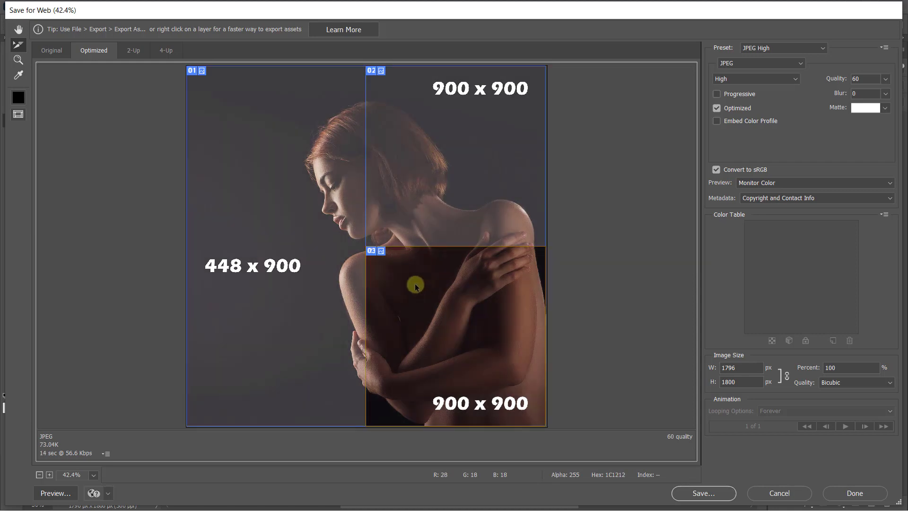
left_click(304, 187)
left_click(432, 156)
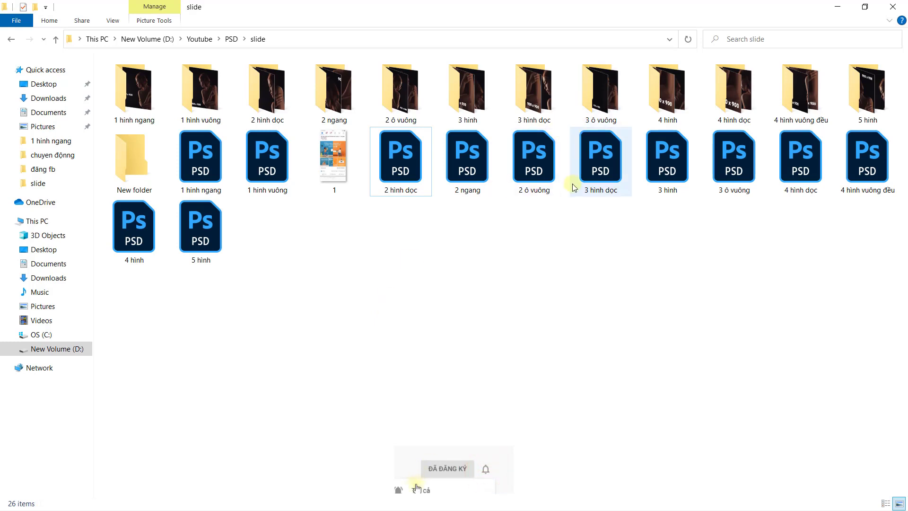
Step: Open the 3 hinh doc folder and select the 3-hinh-doc_02 and 3-hinh-doc_03 images
double_click(538, 100)
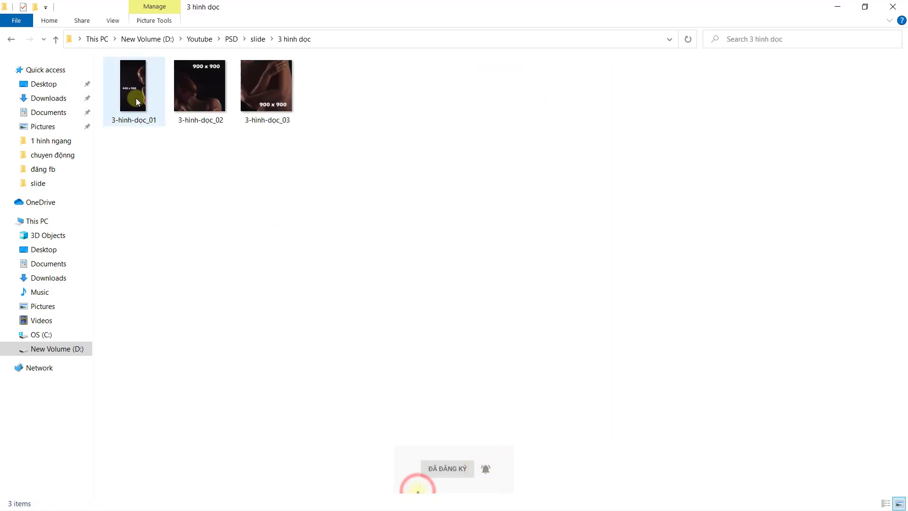
left_click(185, 126)
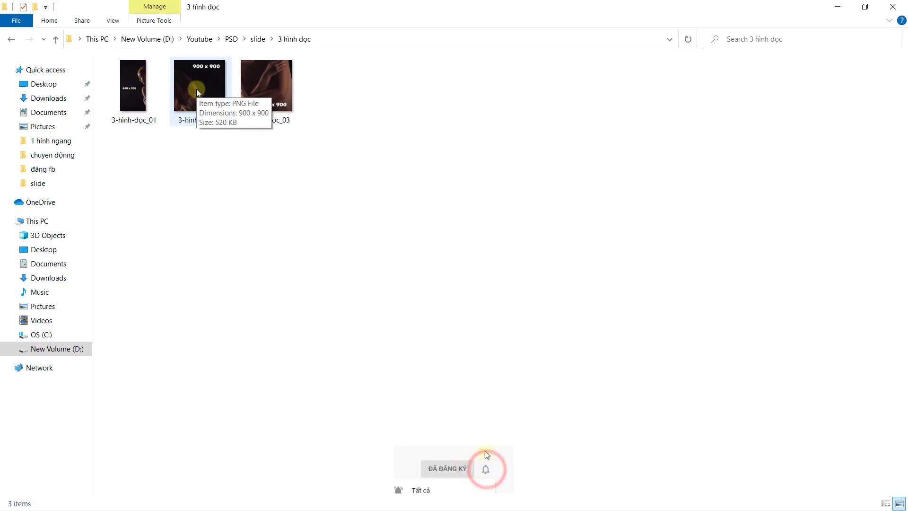
left_click(279, 97)
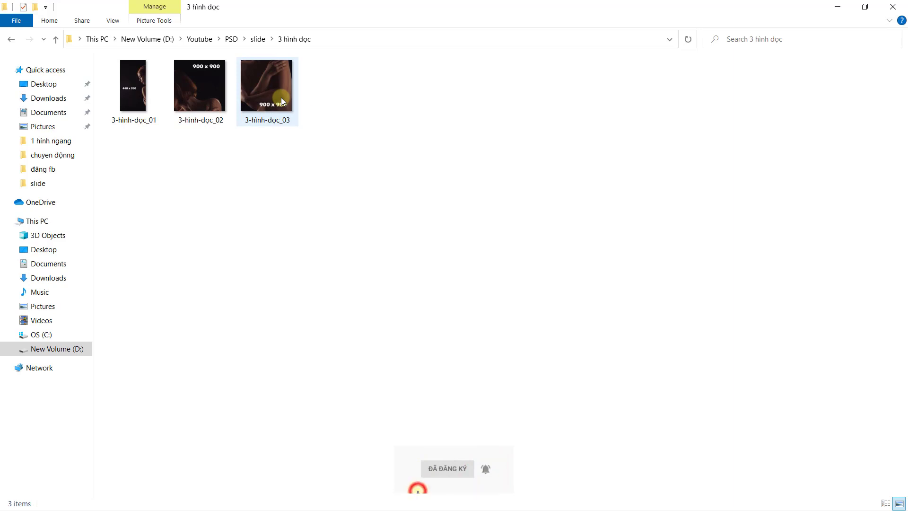
Step: Check the Details of 3-hinh-doc_01 in Properties, confirming 448 x 900
right_click(141, 83)
left_click(197, 461)
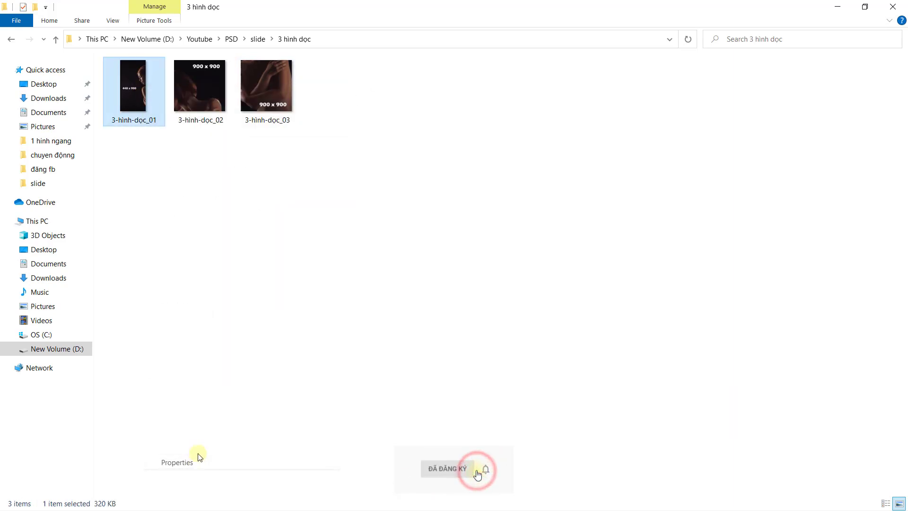
left_click(229, 112)
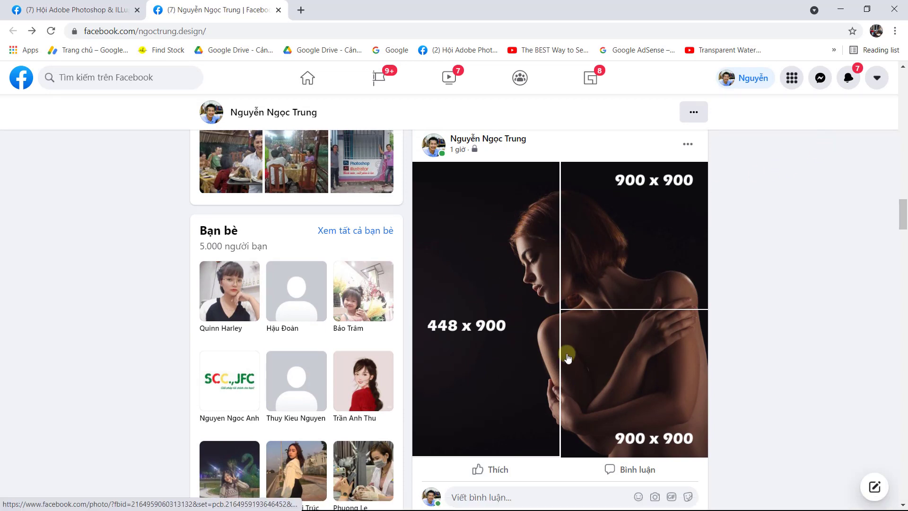
left_click(485, 266)
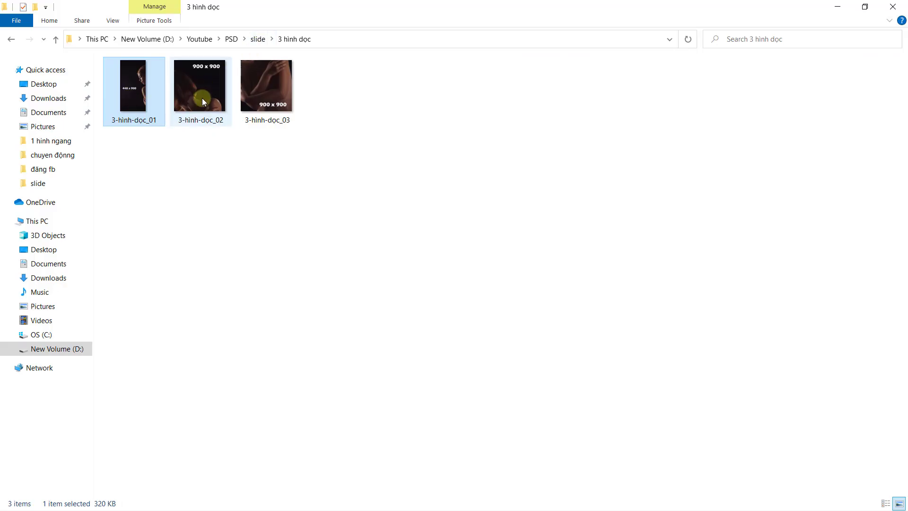
Step: Check the sizes of the three exported PNGs, then reopen 3 hình dọc.psd from the slide folder
left_click(203, 98)
left_click(284, 102)
left_click(199, 97)
left_click(165, 94)
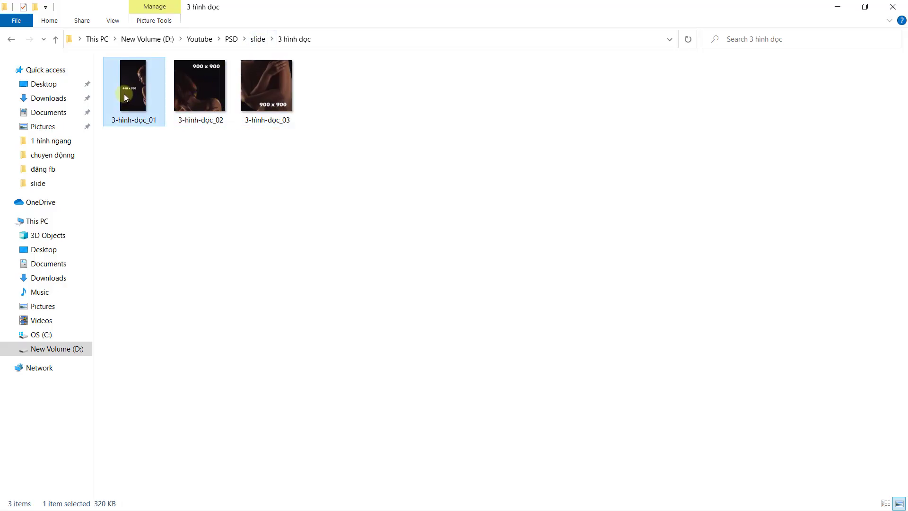
left_click(208, 98)
left_click(251, 81)
left_click(257, 38)
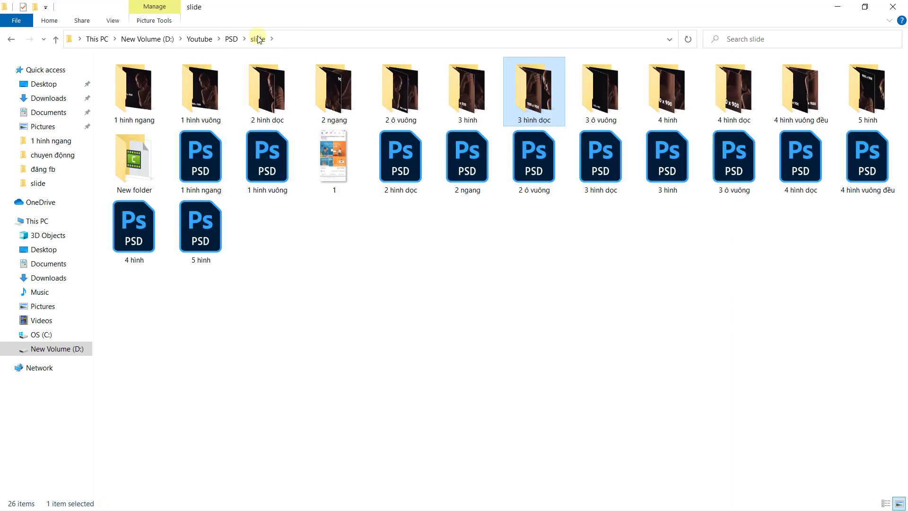
double_click(605, 162)
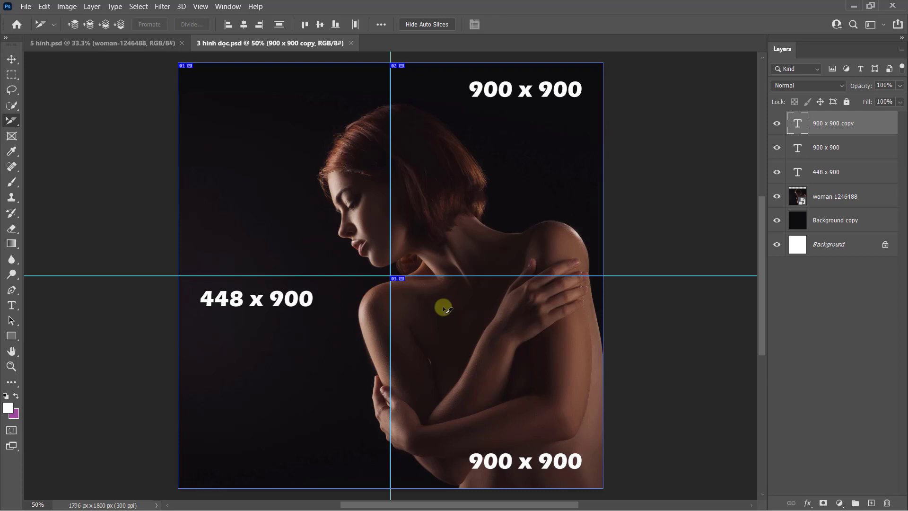
Step: In Save for Web, fit the preview on screen and inspect the 900 x 900 and 448 x 900 slices
key("ctrl+alt+shift+s")
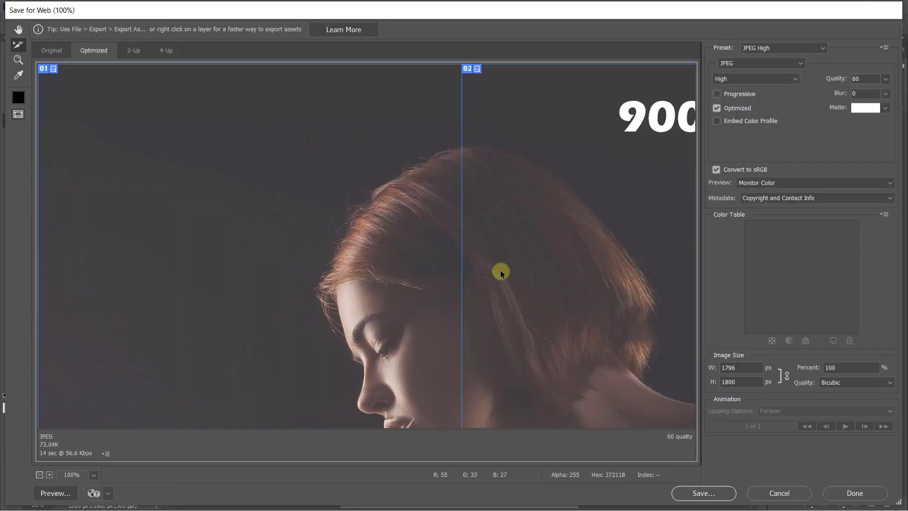
right_click(501, 270)
left_click(533, 372)
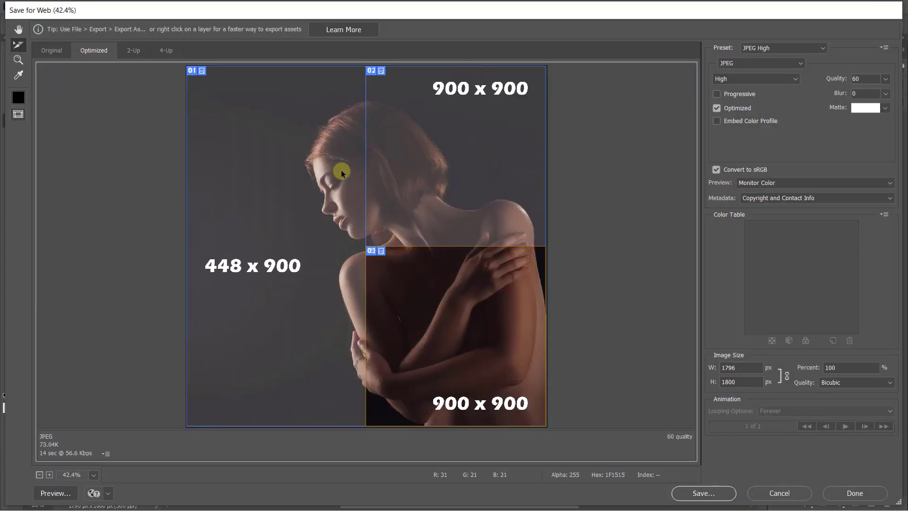
left_click(430, 160)
left_click(294, 180)
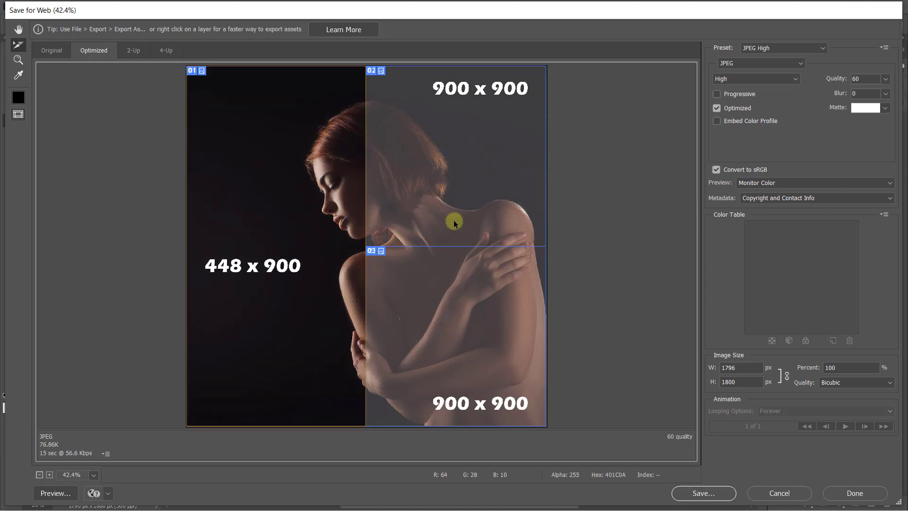
Step: Scroll the profile timeline through the 448 x 900, 900 x 452 and 900 x 900 sample posts
scroll(598, 335, "up", 1)
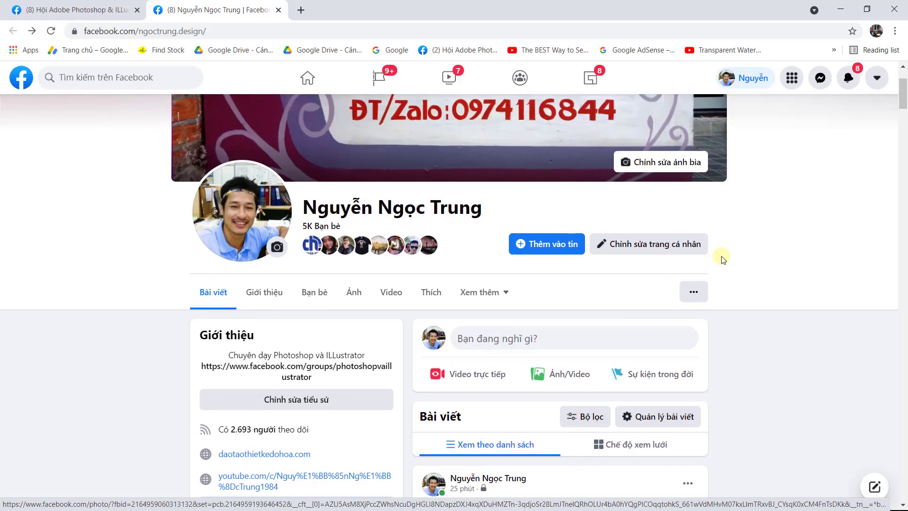
scroll(723, 259, "down", 5)
scroll(723, 259, "down", 4)
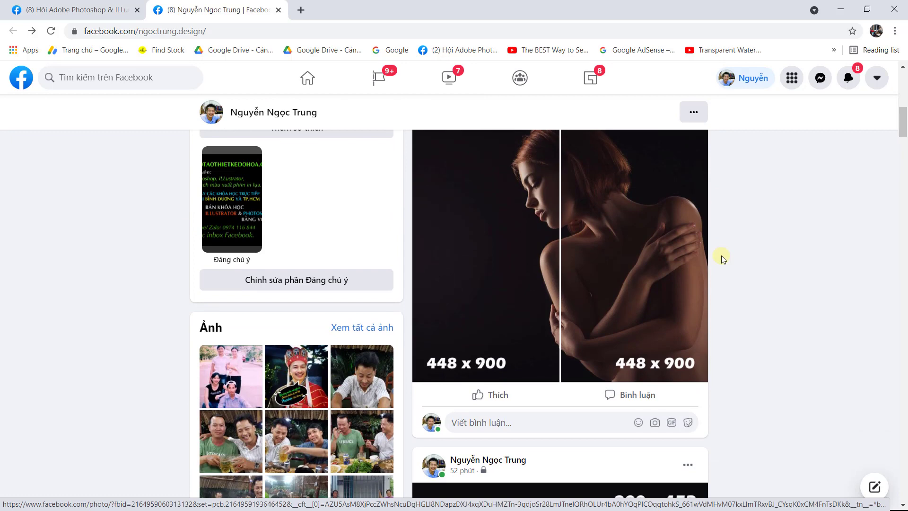
scroll(722, 259, "down", 5)
scroll(723, 258, "down", 1)
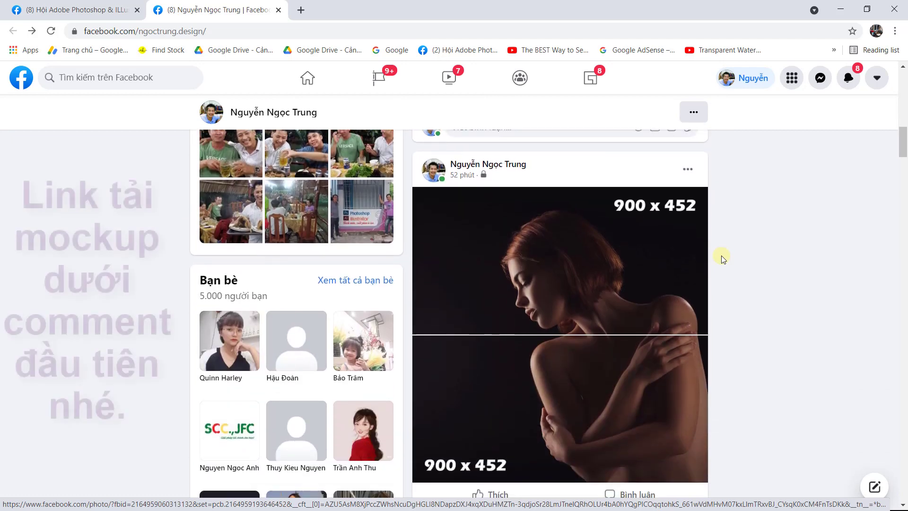
scroll(723, 258, "down", 5)
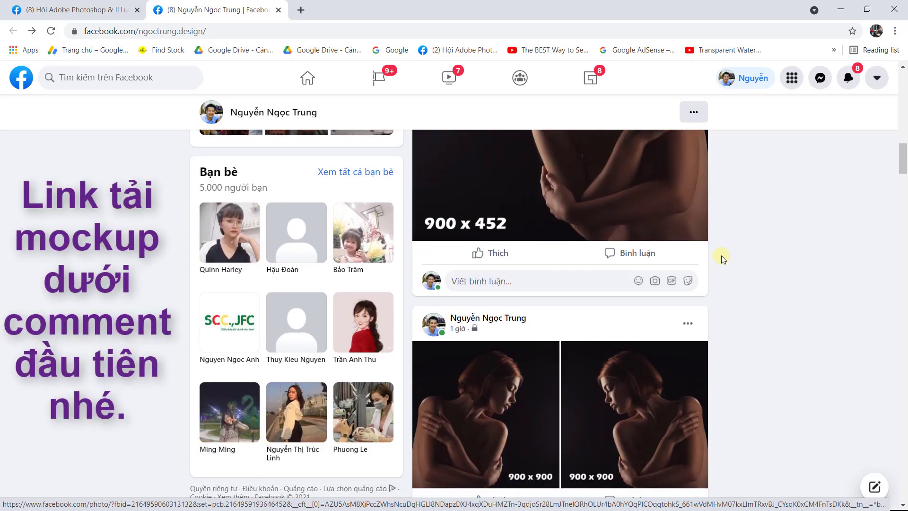
scroll(722, 259, "down", 4)
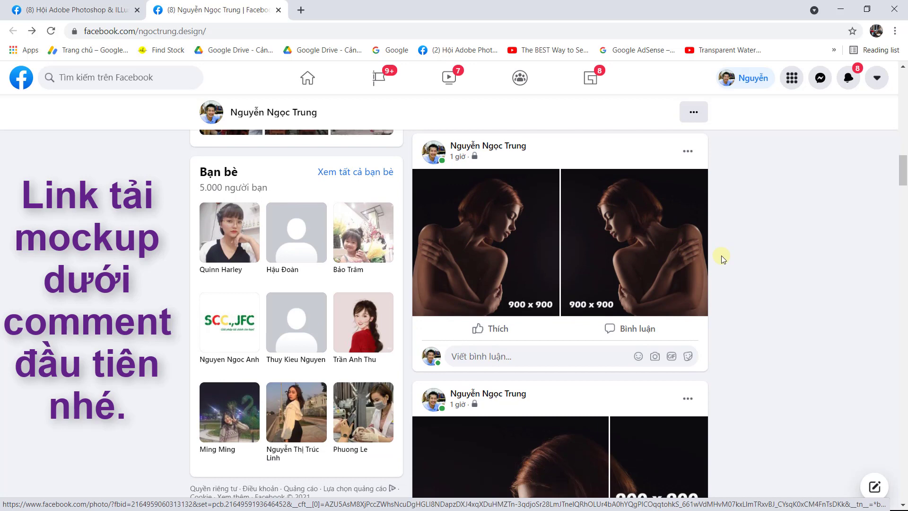
scroll(722, 259, "down", 5)
scroll(722, 259, "down", 1)
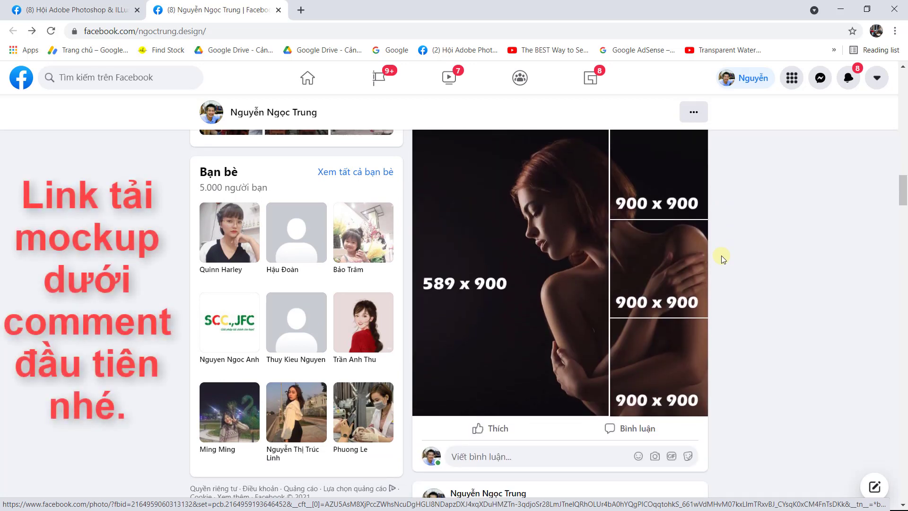
scroll(723, 258, "down", 4)
scroll(723, 259, "down", 3)
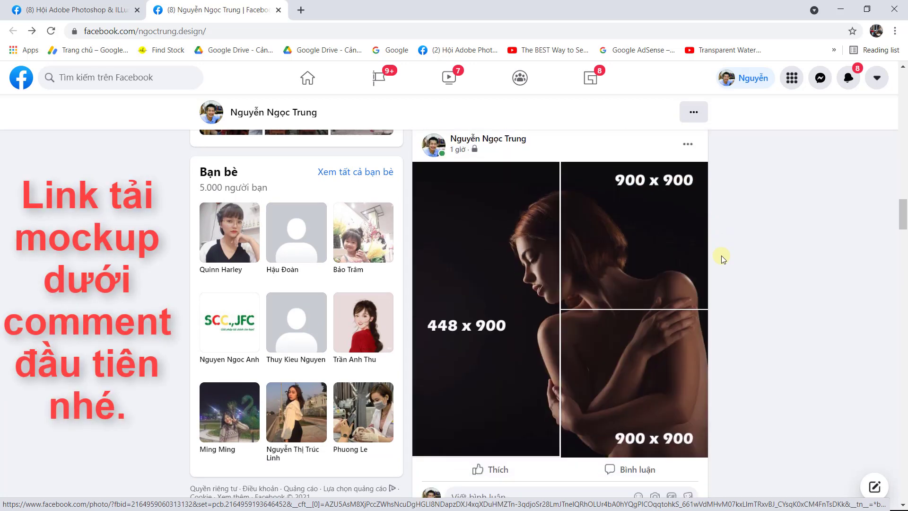
scroll(722, 259, "down", 3)
scroll(722, 258, "down", 4)
scroll(722, 259, "down", 3)
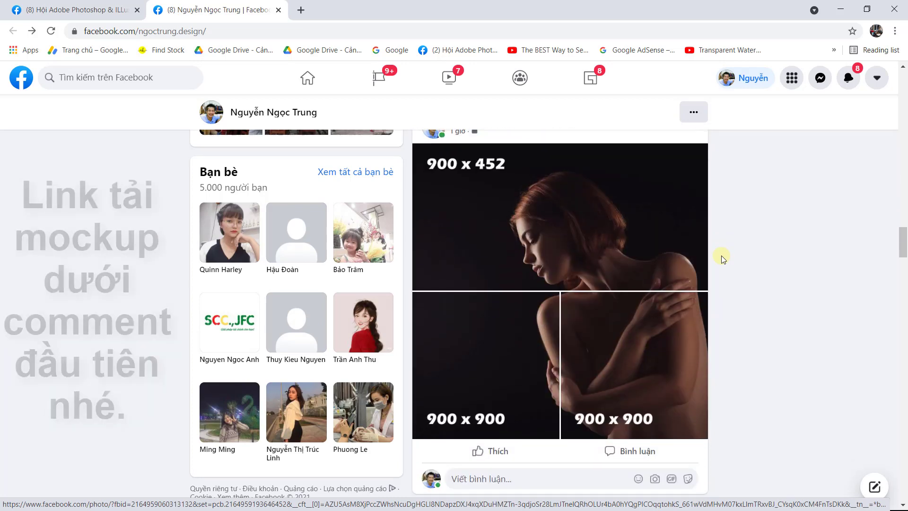
scroll(722, 259, "down", 5)
scroll(722, 258, "down", 3)
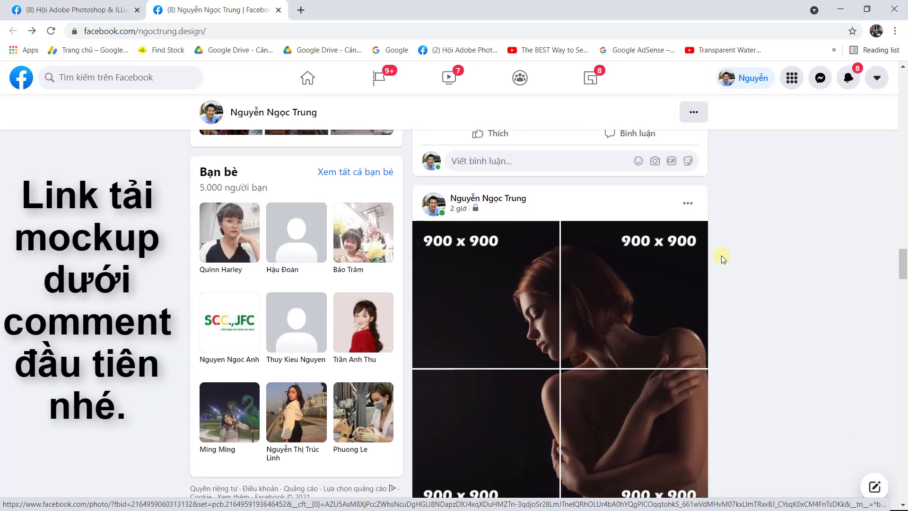
scroll(723, 259, "down", 2)
scroll(723, 258, "down", 5)
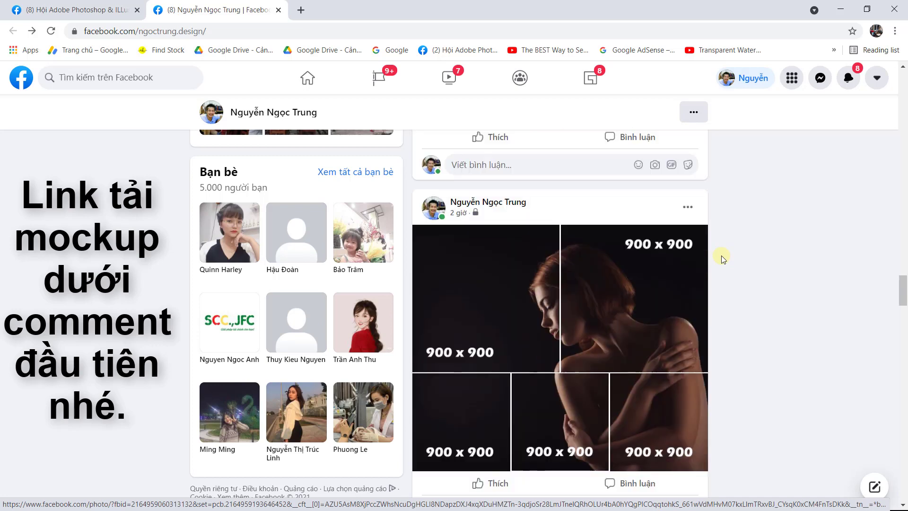
scroll(722, 258, "down", 2)
scroll(722, 259, "down", 1)
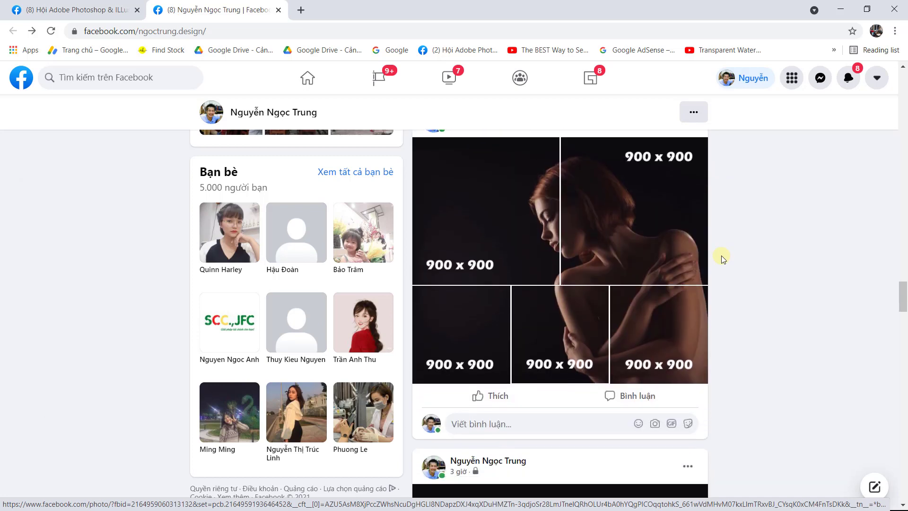
scroll(719, 257, "down", 4)
scroll(719, 259, "down", 4)
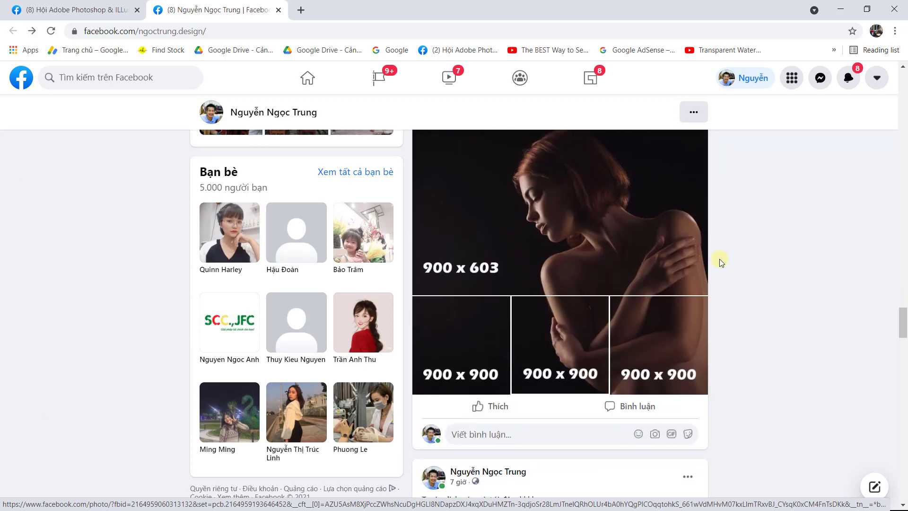
scroll(719, 260, "up", 1)
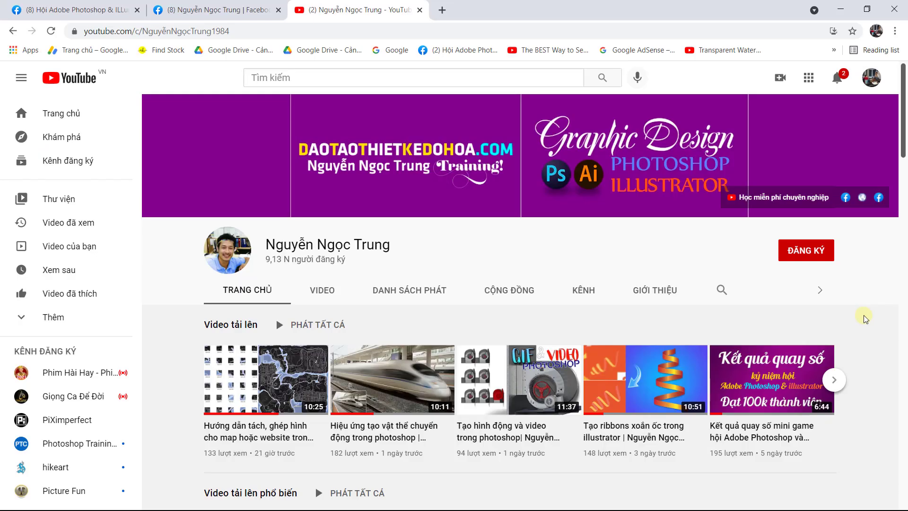
Step: Subscribe (ĐĂNG KÝ) to the training channel and set the bell to Tất cả notifications
left_click(815, 255)
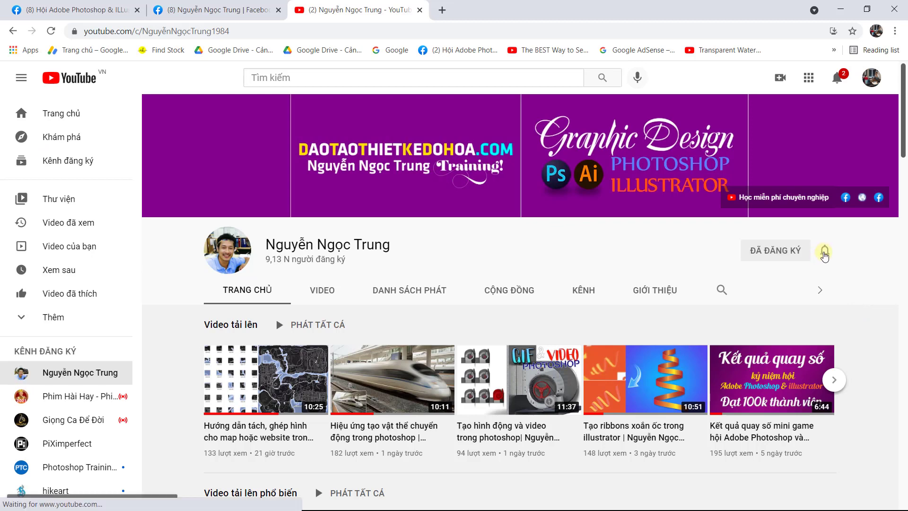
left_click(824, 250)
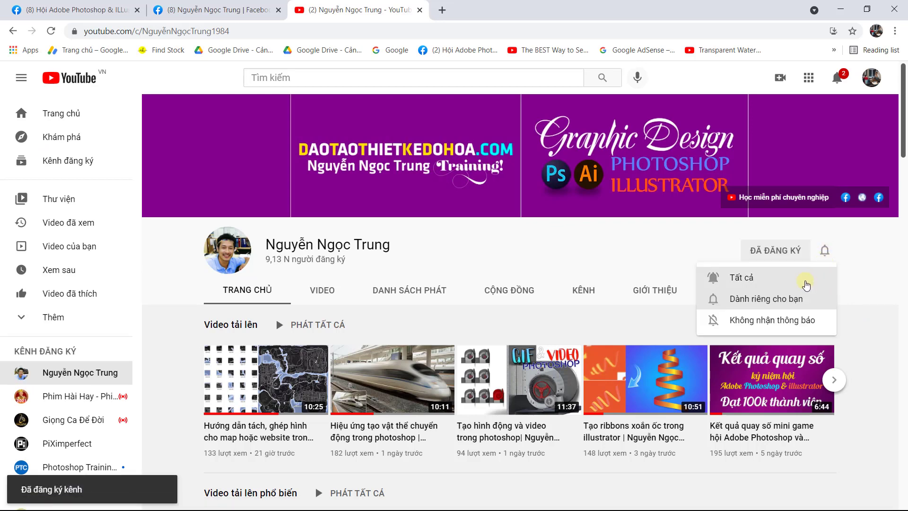
left_click(807, 285)
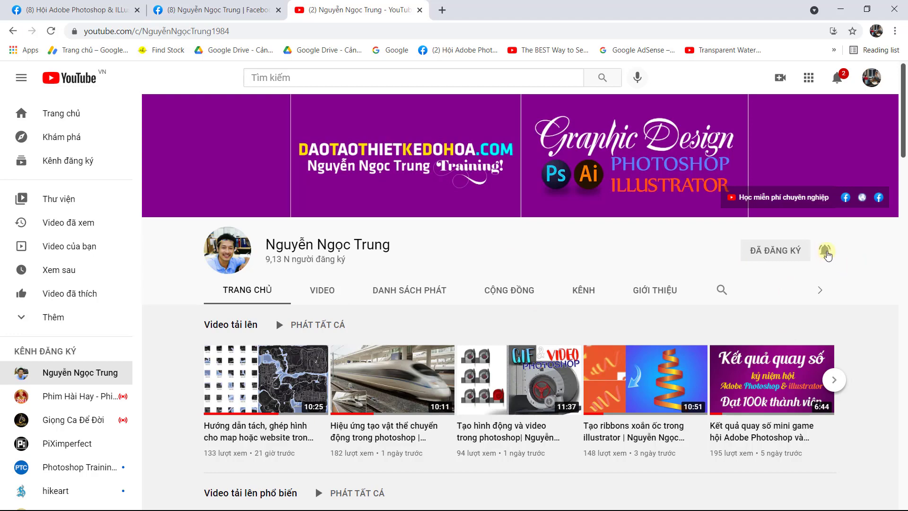
key("alt+Tab")
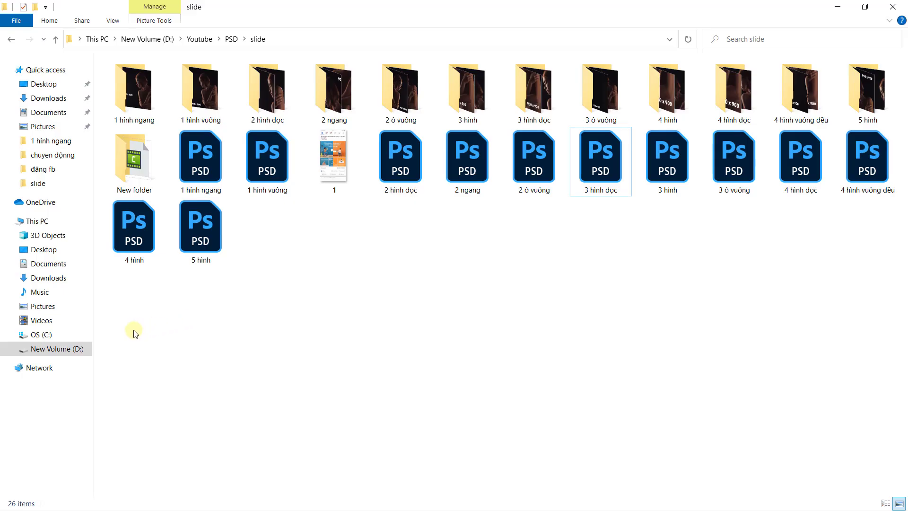
left_click_drag(146, 310, 898, 142)
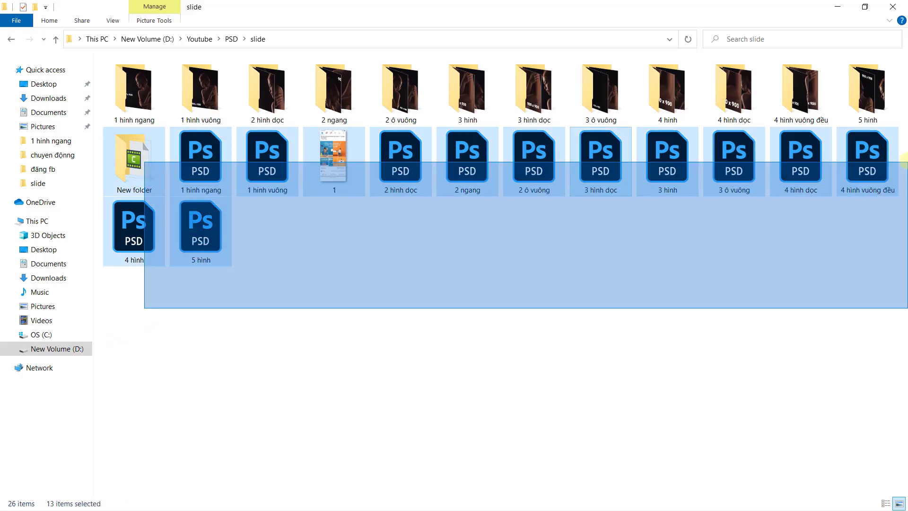
left_click(372, 296)
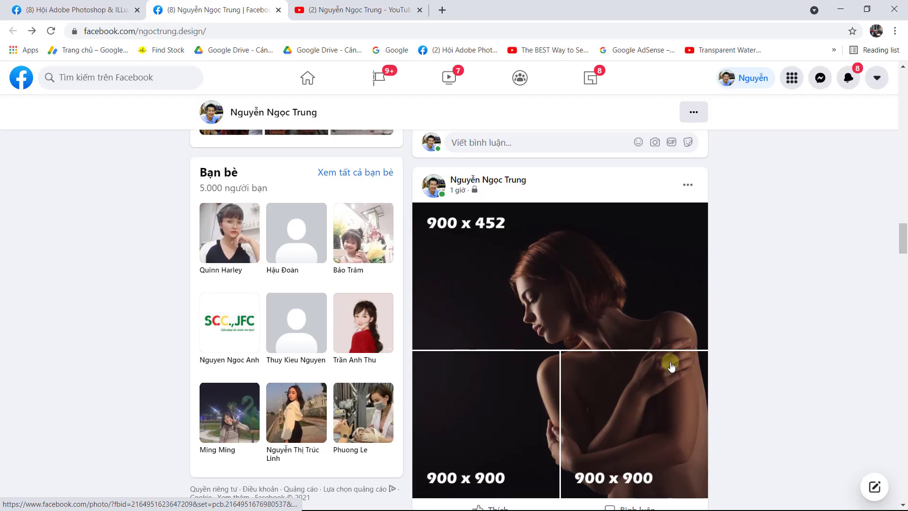
scroll(669, 365, "down", 5)
scroll(671, 365, "up", 2)
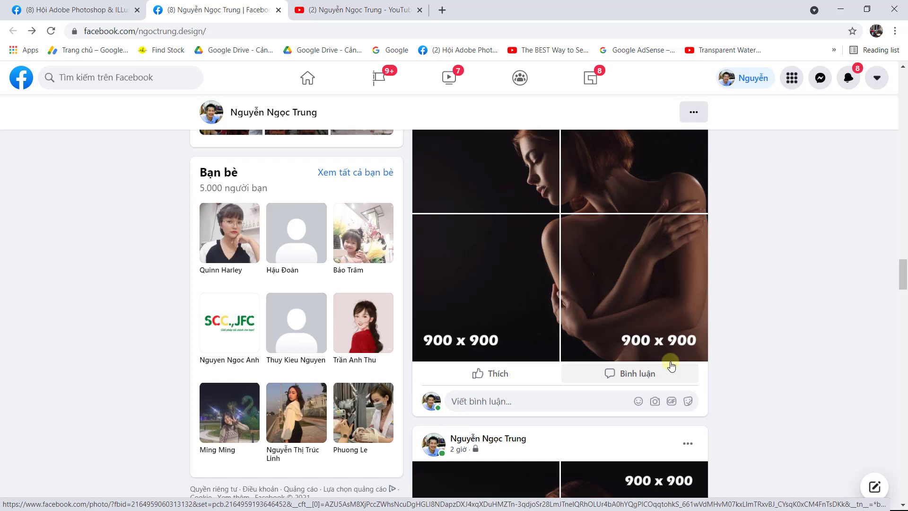
scroll(668, 365, "down", 5)
scroll(668, 365, "down", 5)
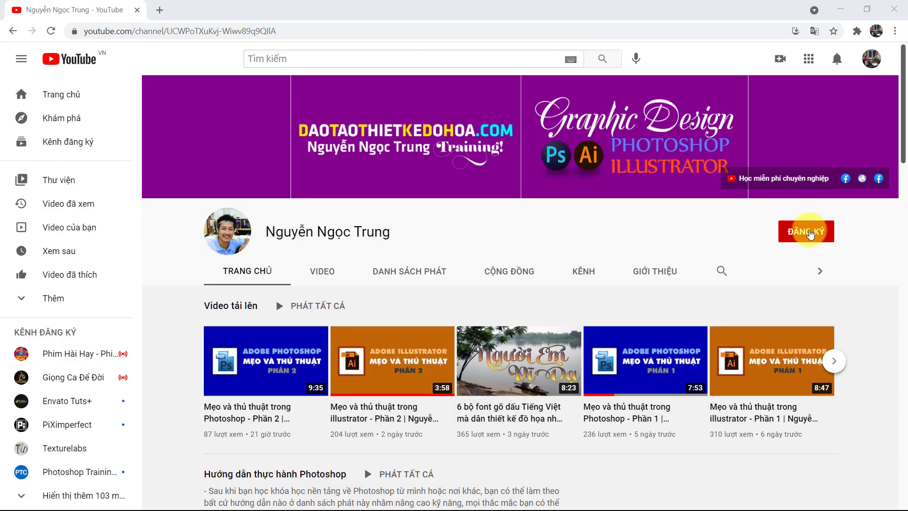
left_click(809, 233)
left_click(824, 231)
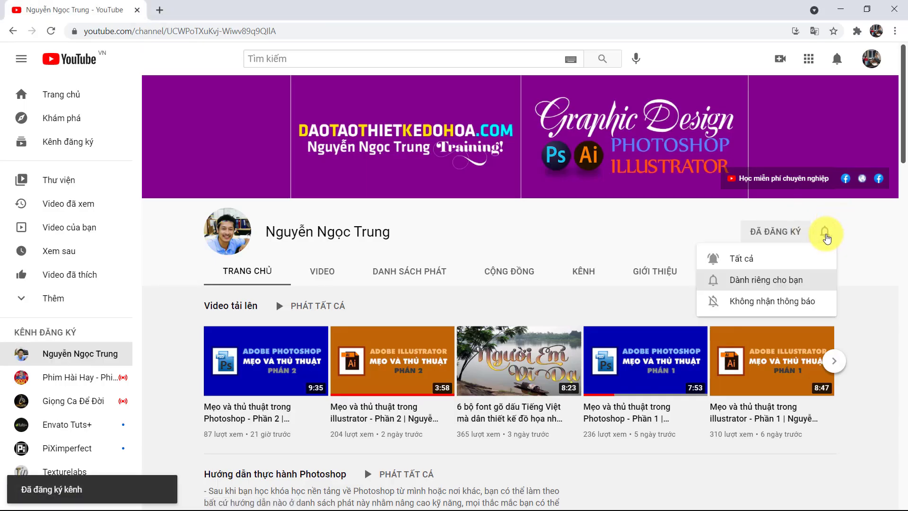
left_click(744, 257)
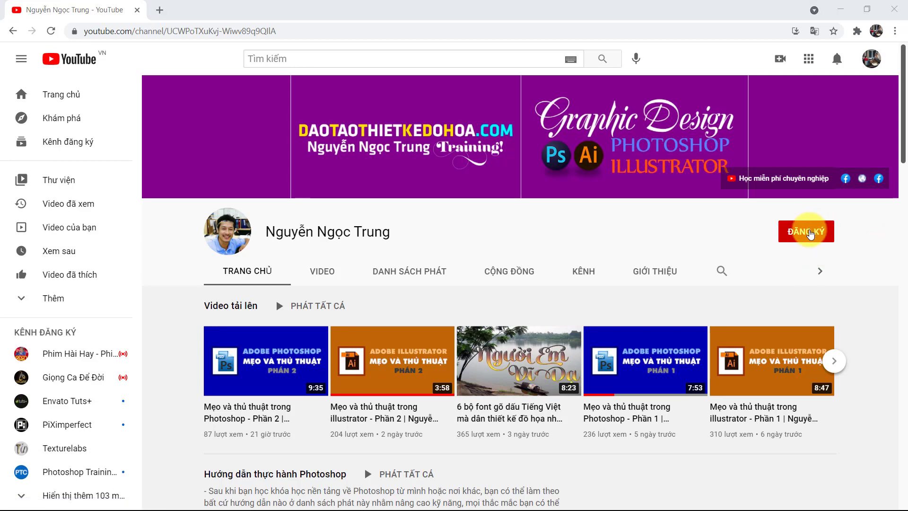